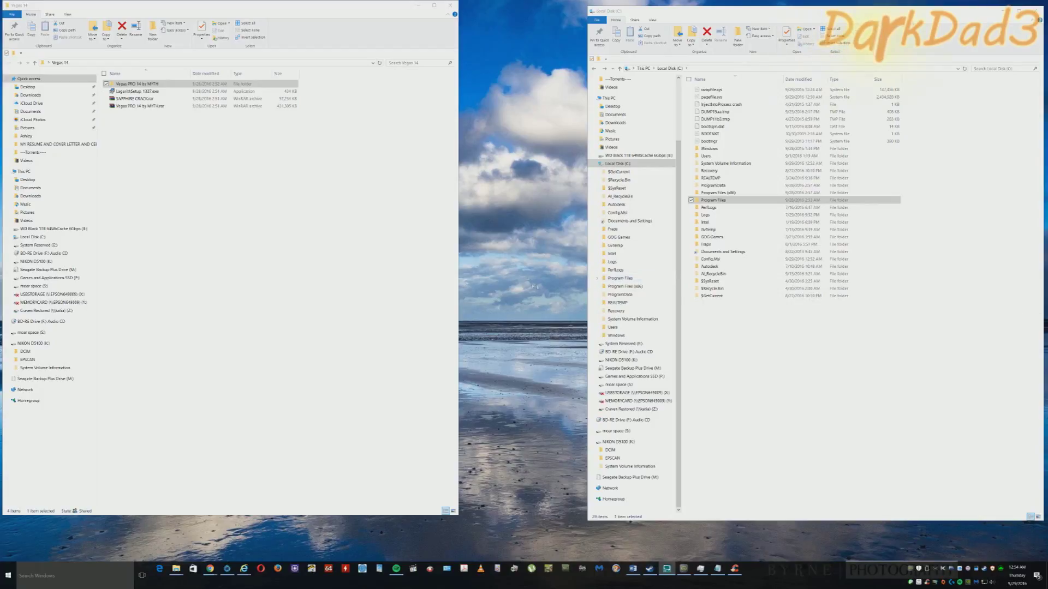
pyautogui.click(227, 197)
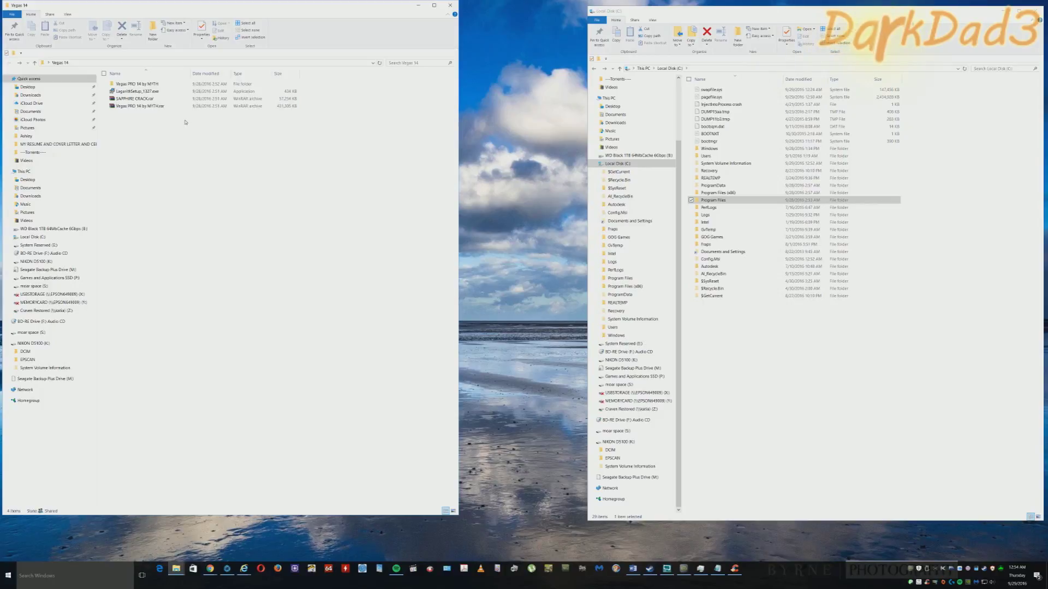
pyautogui.moveTo(174, 135); pyautogui.dragTo(123, 88)
pyautogui.click(135, 114)
pyautogui.click(129, 99)
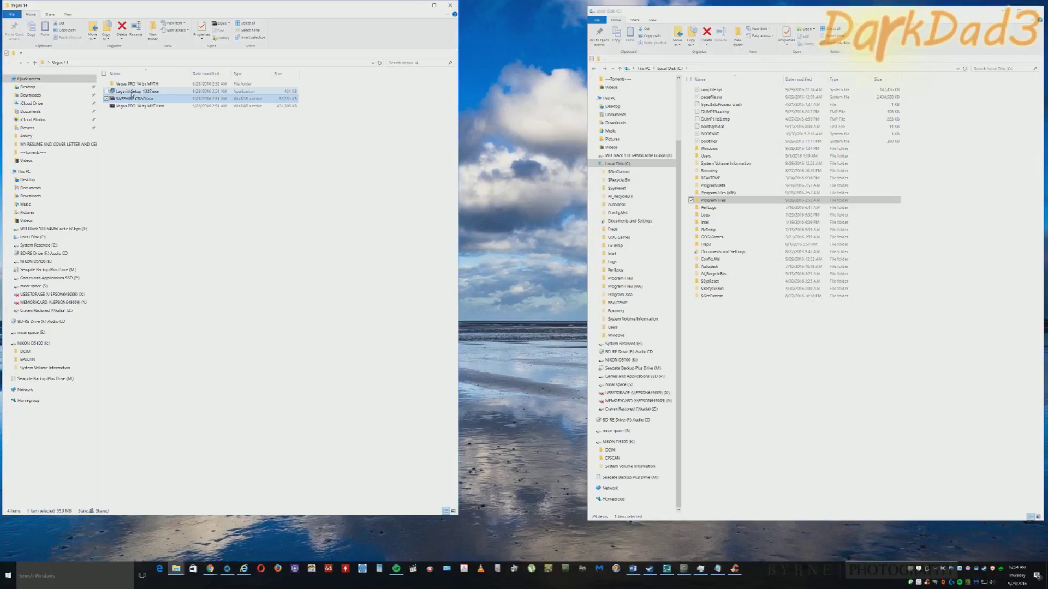
pyautogui.click(131, 93)
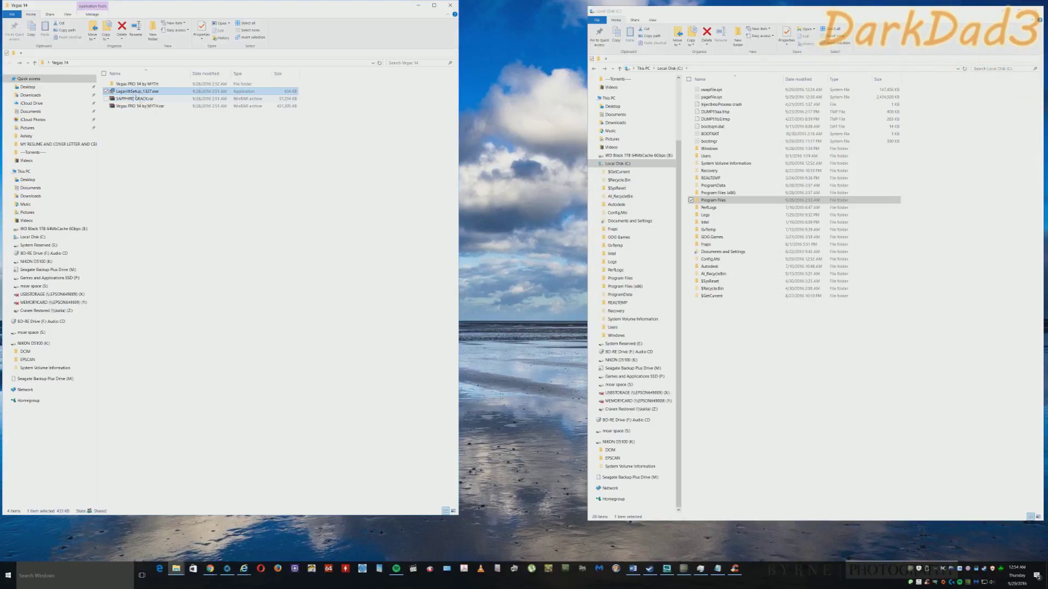
pyautogui.click(173, 133)
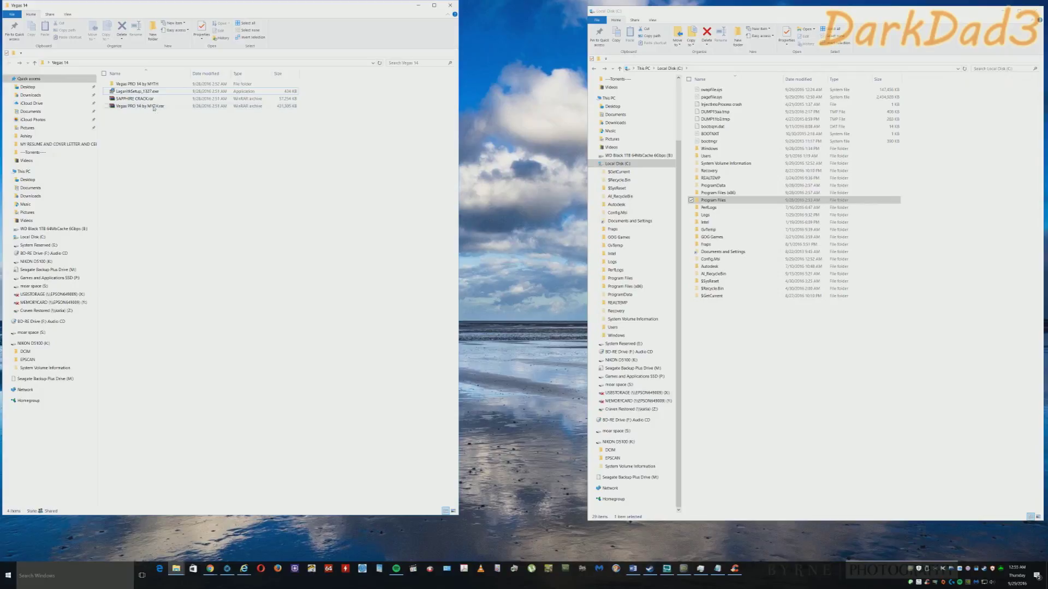
# - Delete the existing Vegas PRO 14 by MYTH folder and disable Malwarebytes Anti-Malware protection
pyautogui.click(137, 85)
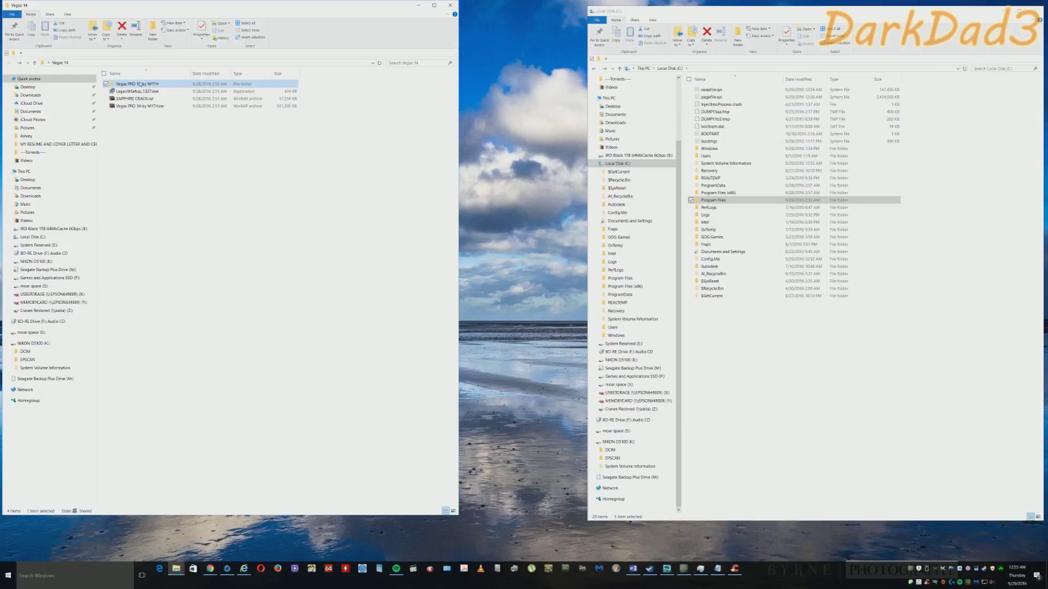
pyautogui.press('Delete')
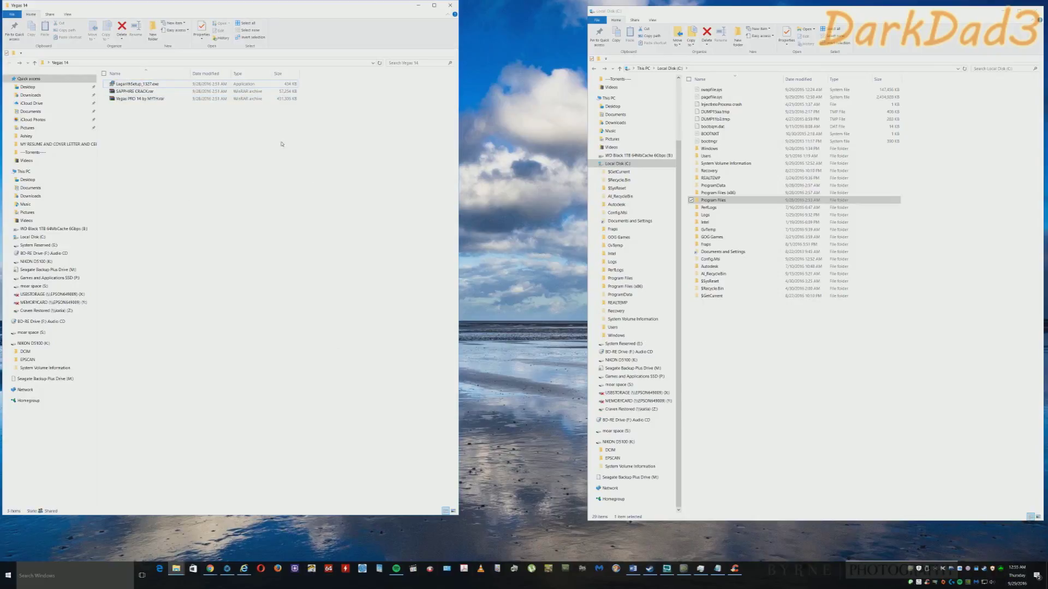
pyautogui.rightClick(971, 582)
pyautogui.click(990, 528)
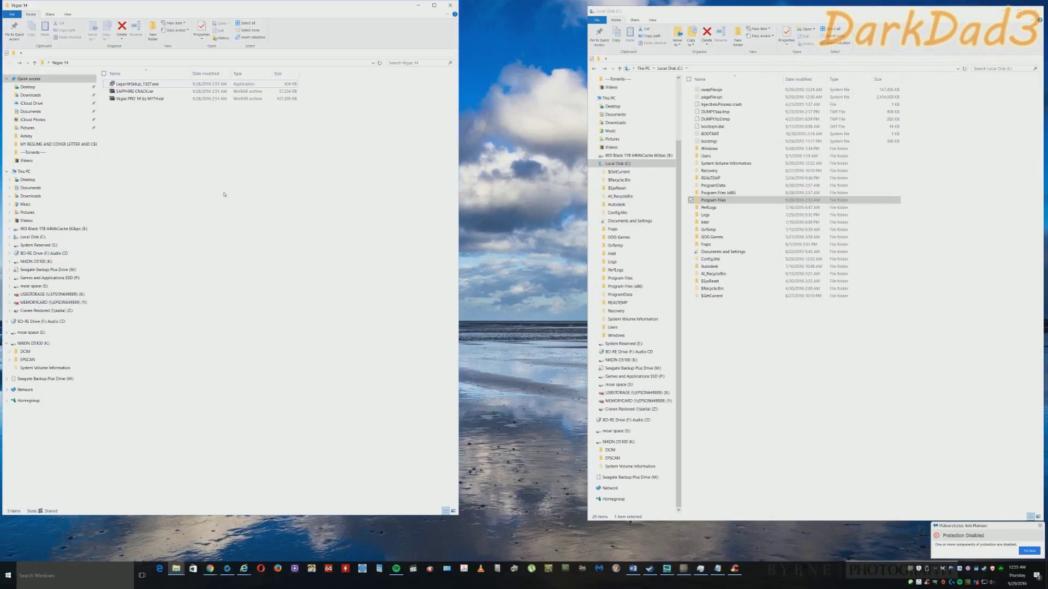
# - Extract the Vegas PRO 14 by MYTH archive into its own folder and open the nested folder containing the instructions file
pyautogui.click(145, 99)
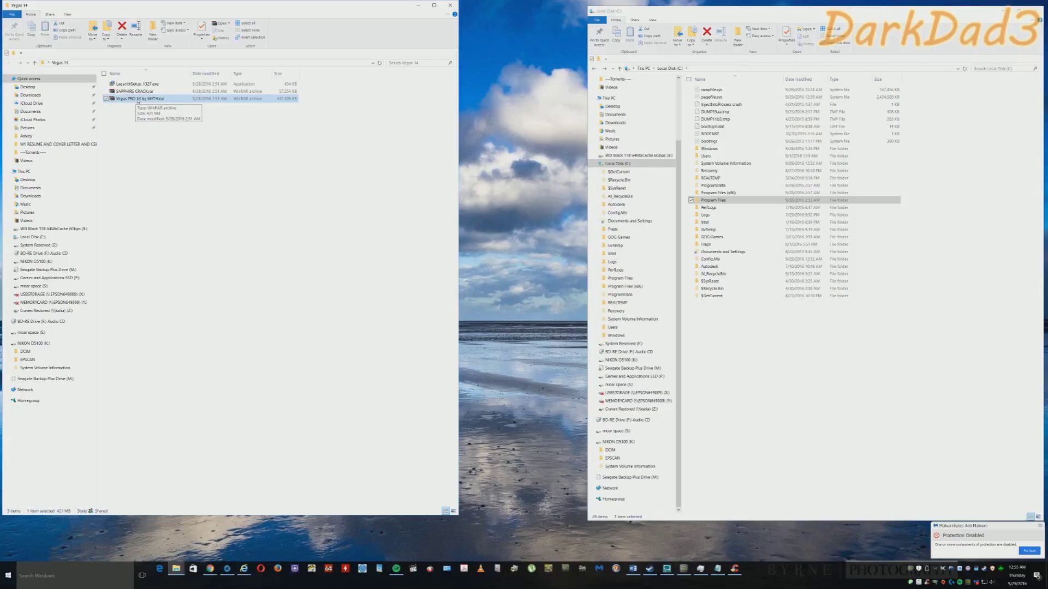
pyautogui.rightClick(138, 100)
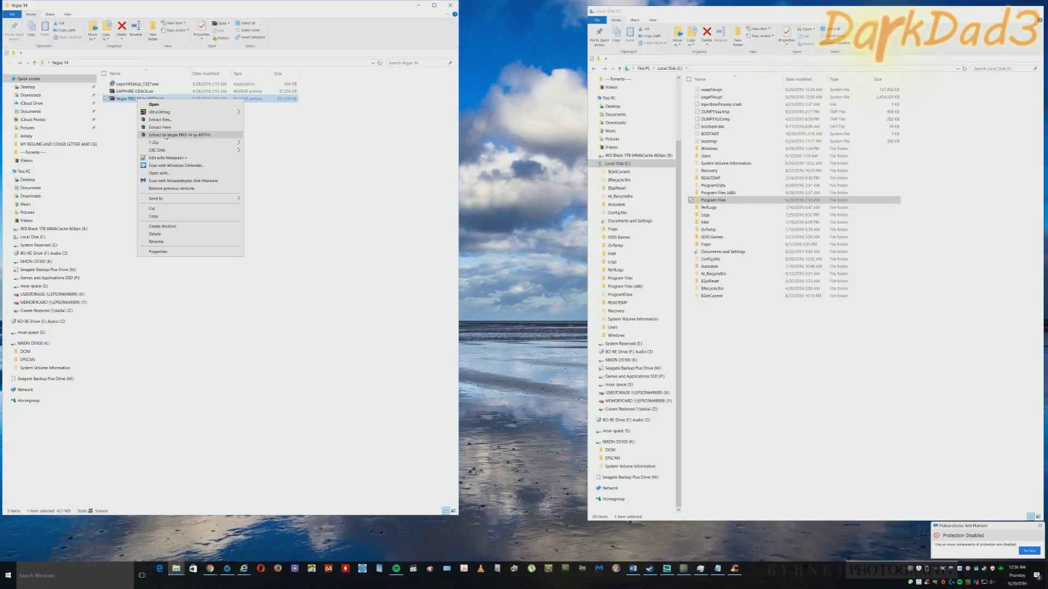
pyautogui.click(166, 135)
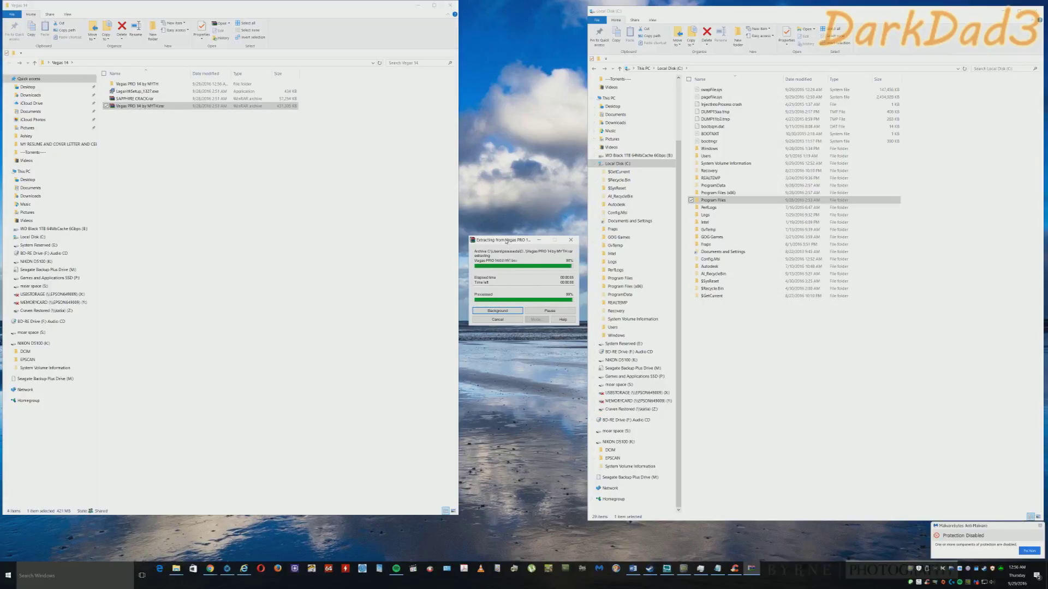
pyautogui.doubleClick(139, 85)
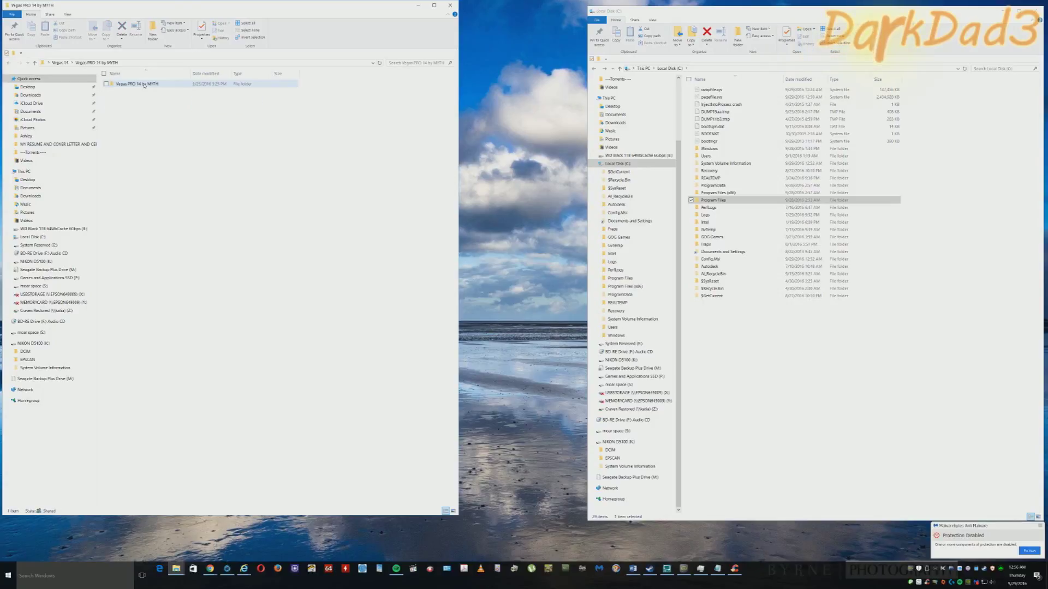
pyautogui.doubleClick(138, 84)
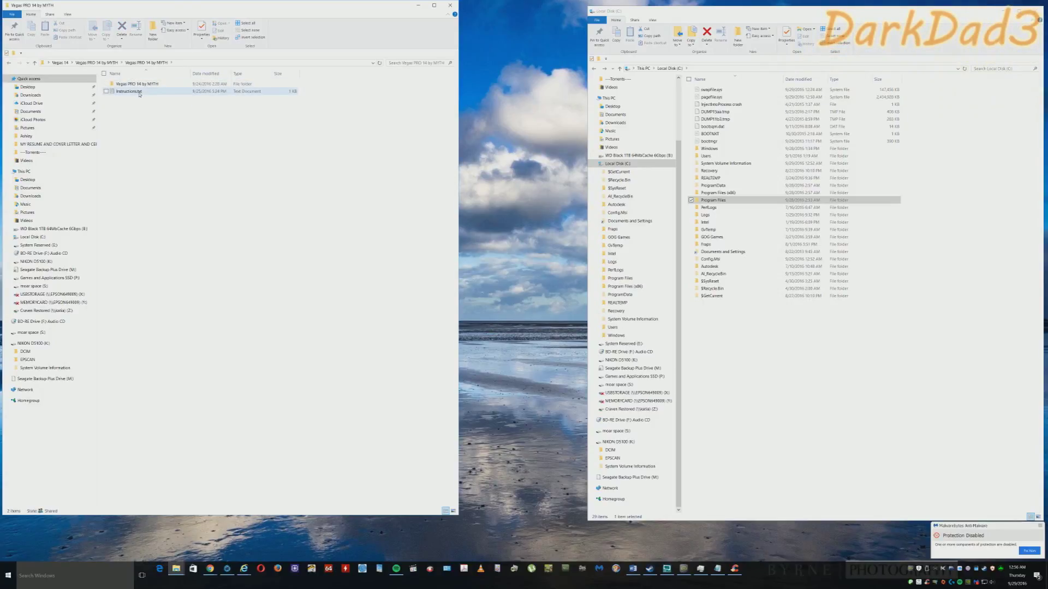
# - Read the instructions text file in the extracted folder and close it
pyautogui.doubleClick(139, 92)
pyautogui.moveTo(549, 93); pyautogui.dragTo(521, 81)
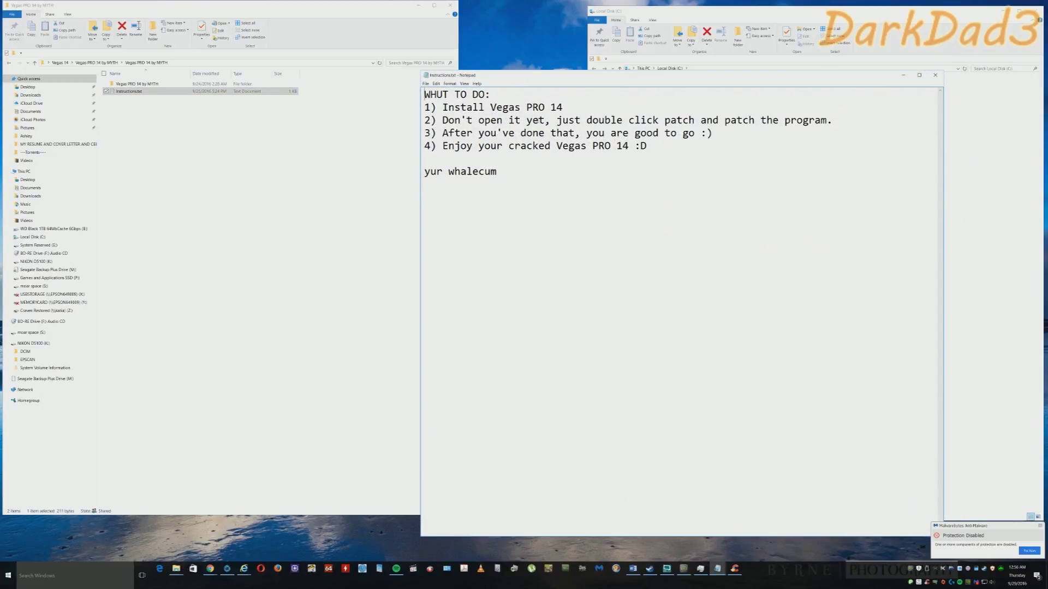
pyautogui.click(934, 75)
pyautogui.click(231, 146)
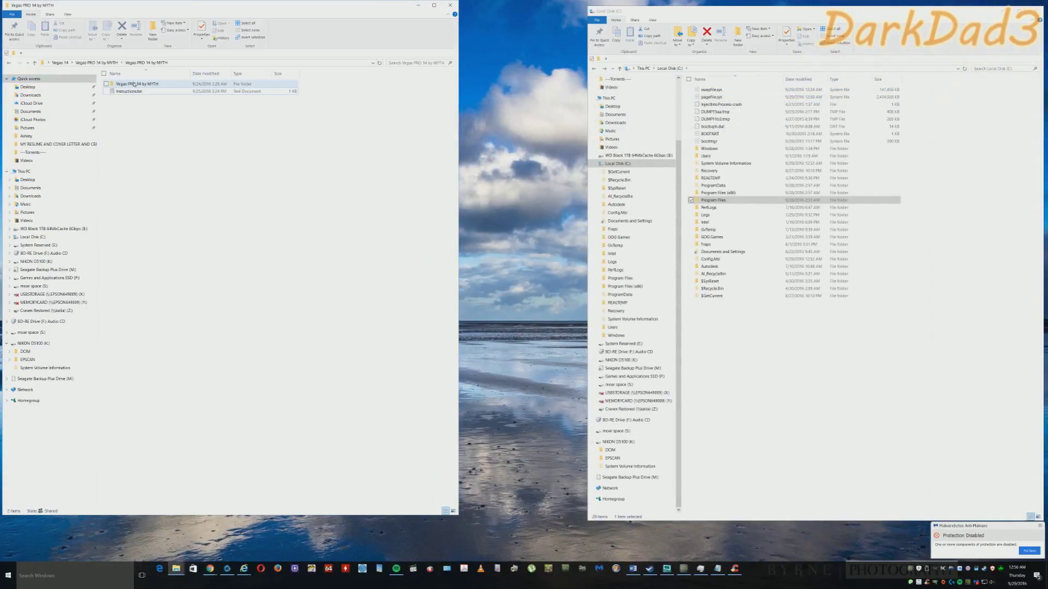
# - Open the innermost Vegas PRO 14 by MYTH folder and run the Vegas PRO 14.0.0.161 installer as administrator
pyautogui.moveTo(185, 9); pyautogui.dragTo(185, 12)
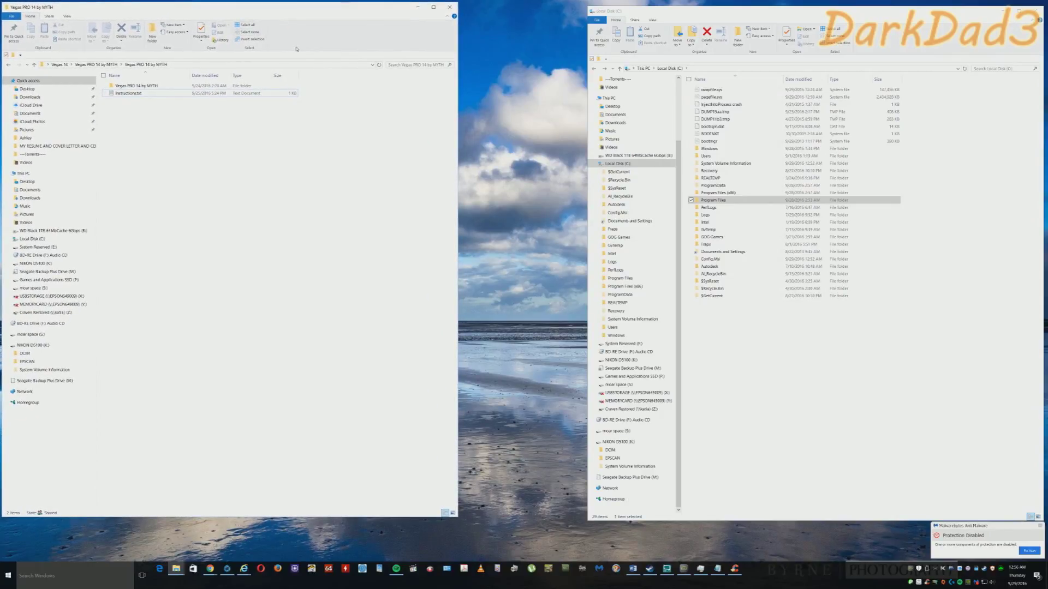
pyautogui.doubleClick(145, 87)
pyautogui.click(224, 93)
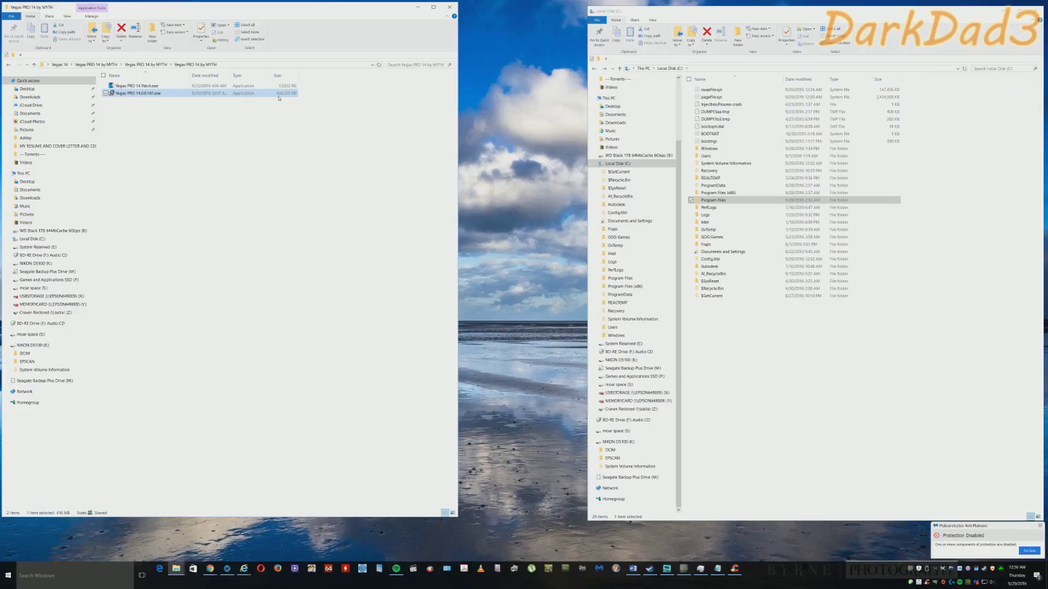
pyautogui.rightClick(131, 96)
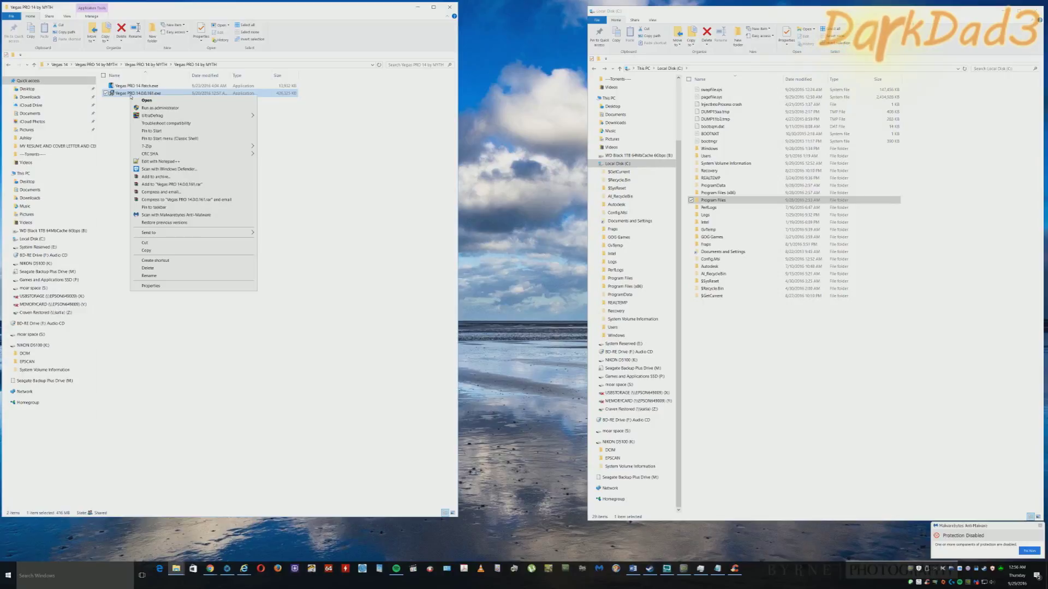
pyautogui.click(156, 108)
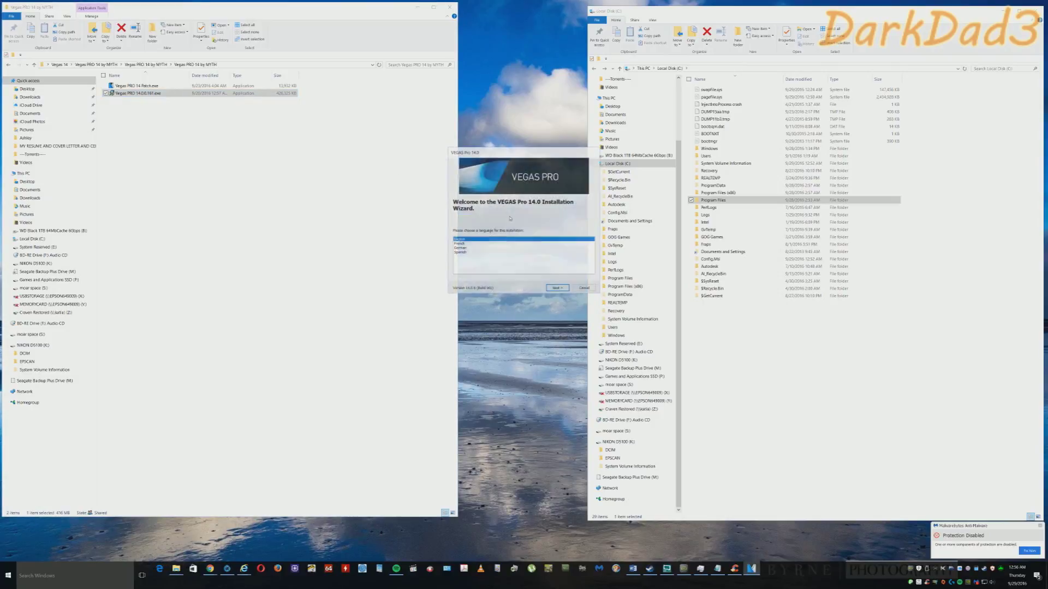
# - Install VEGAS Pro 14.0 in English, accepting the license agreement and keeping the default destination folder, and finish the wizard
pyautogui.click(554, 288)
pyautogui.click(556, 289)
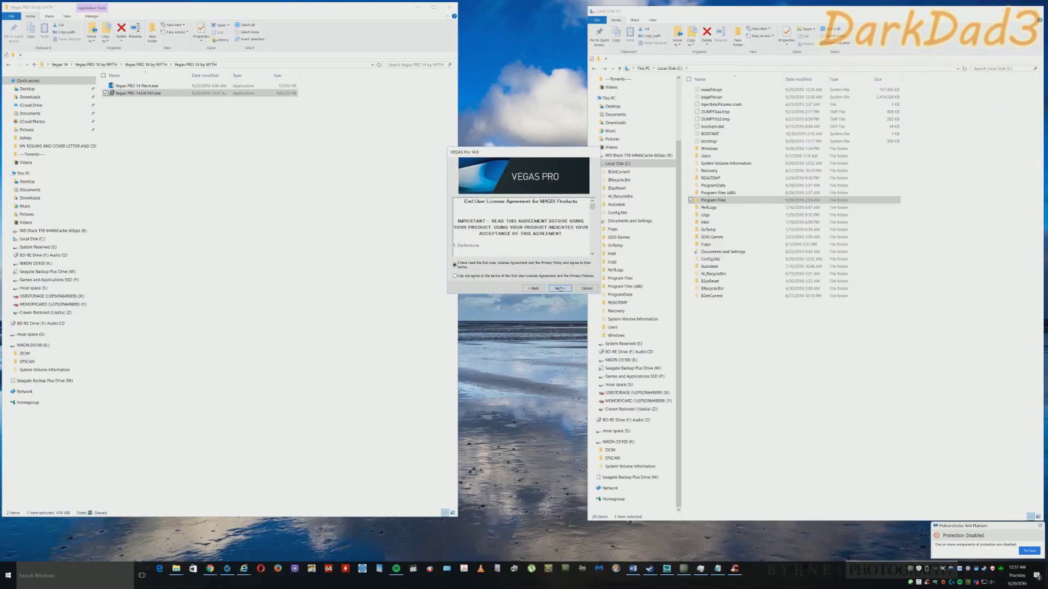
pyautogui.click(464, 247)
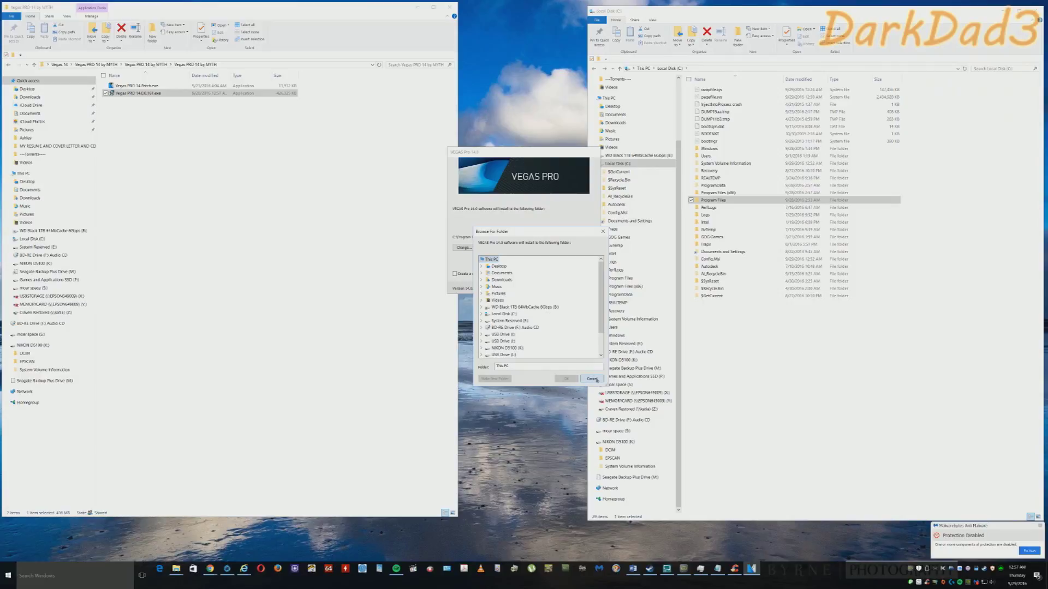
pyautogui.click(593, 380)
pyautogui.click(560, 288)
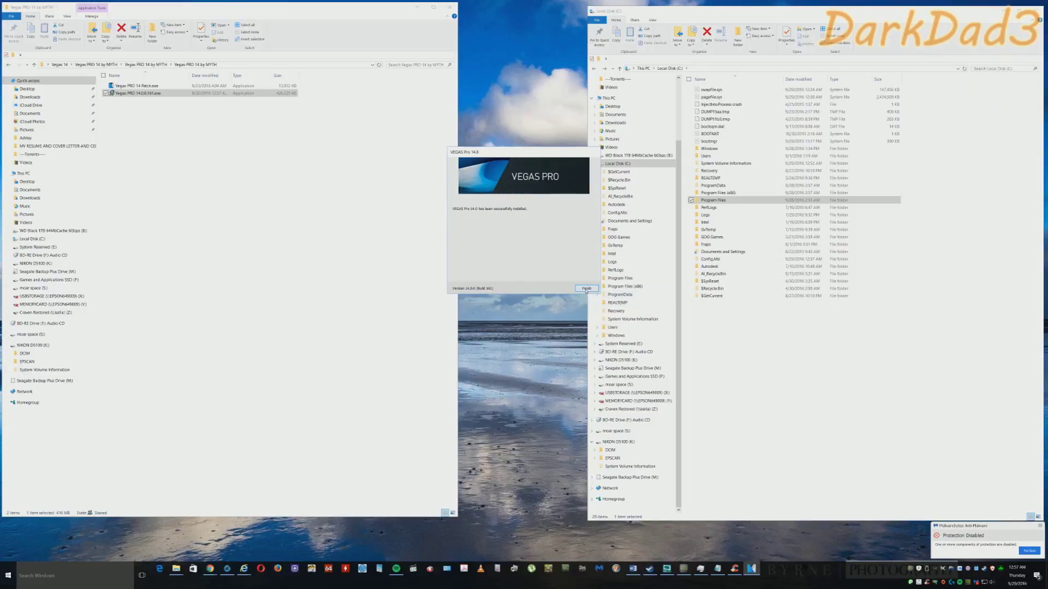
pyautogui.press('Return')
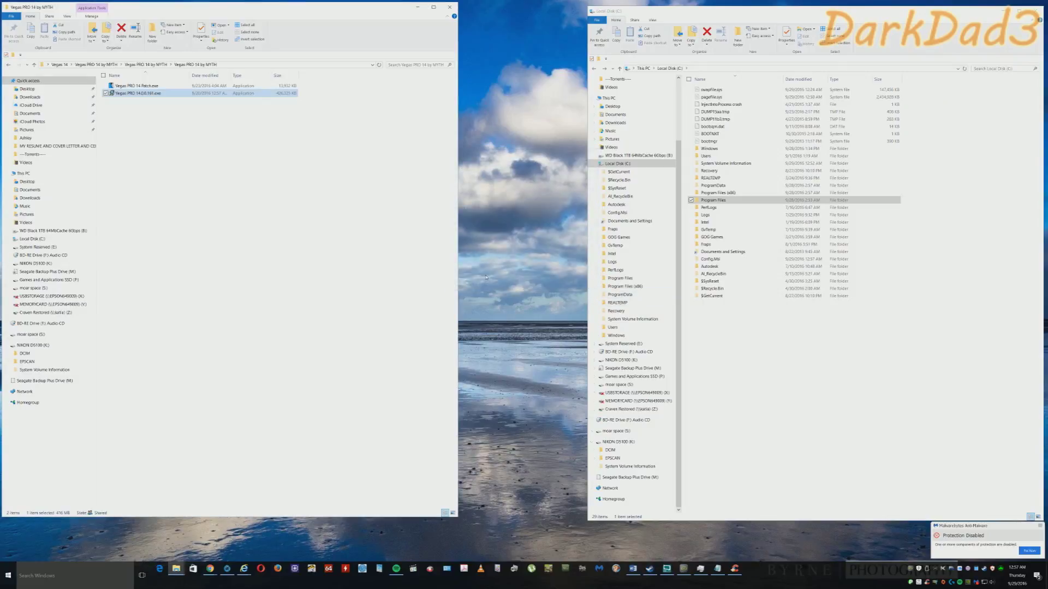
pyautogui.click(172, 160)
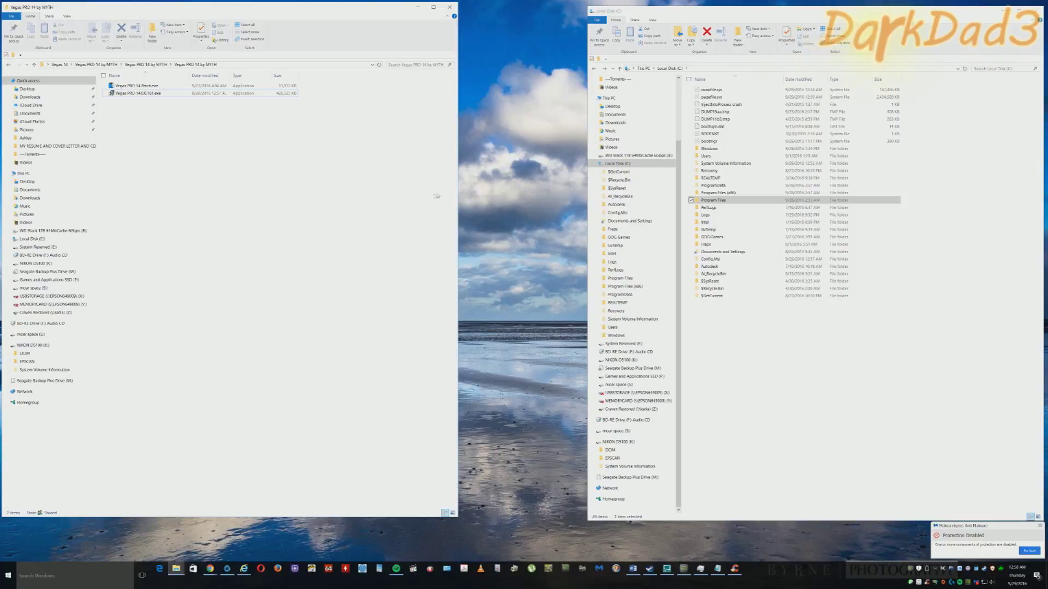
# - Run the Vegas PRO 14 Patch executable as administrator and start its installation
pyautogui.click(140, 87)
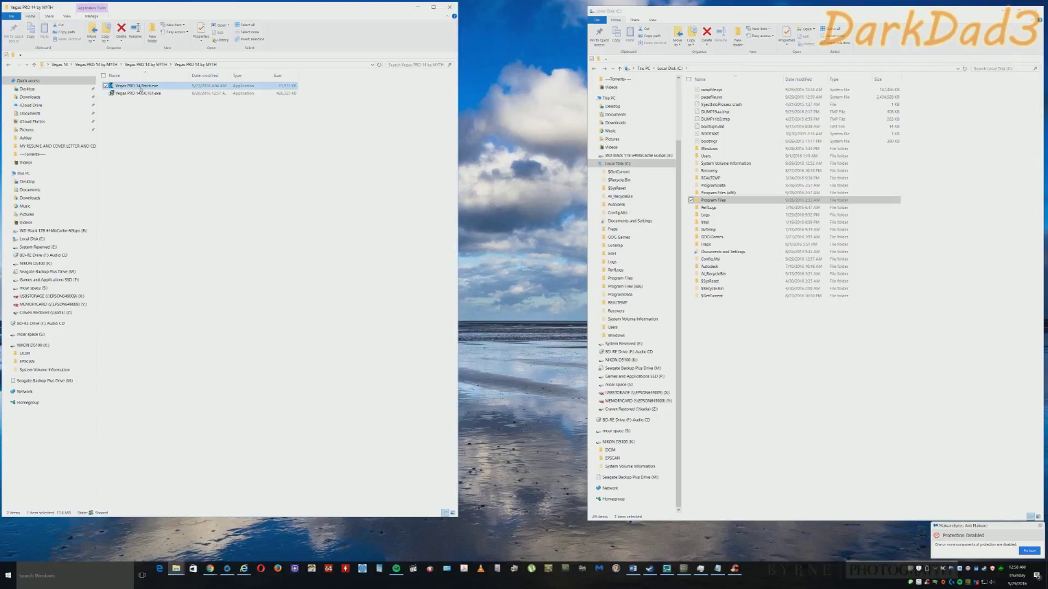
pyautogui.rightClick(140, 89)
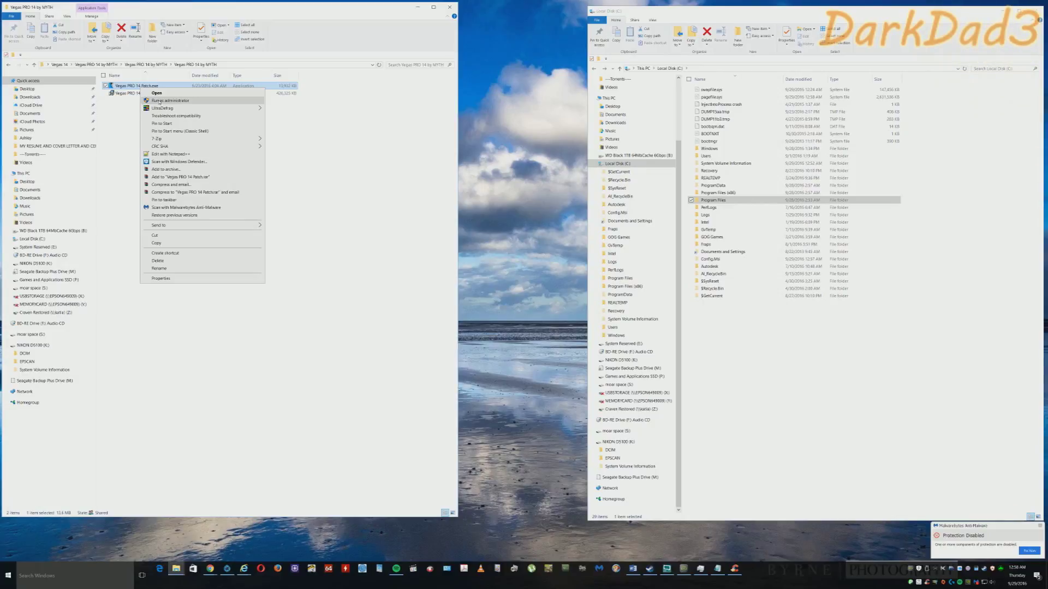
pyautogui.click(159, 101)
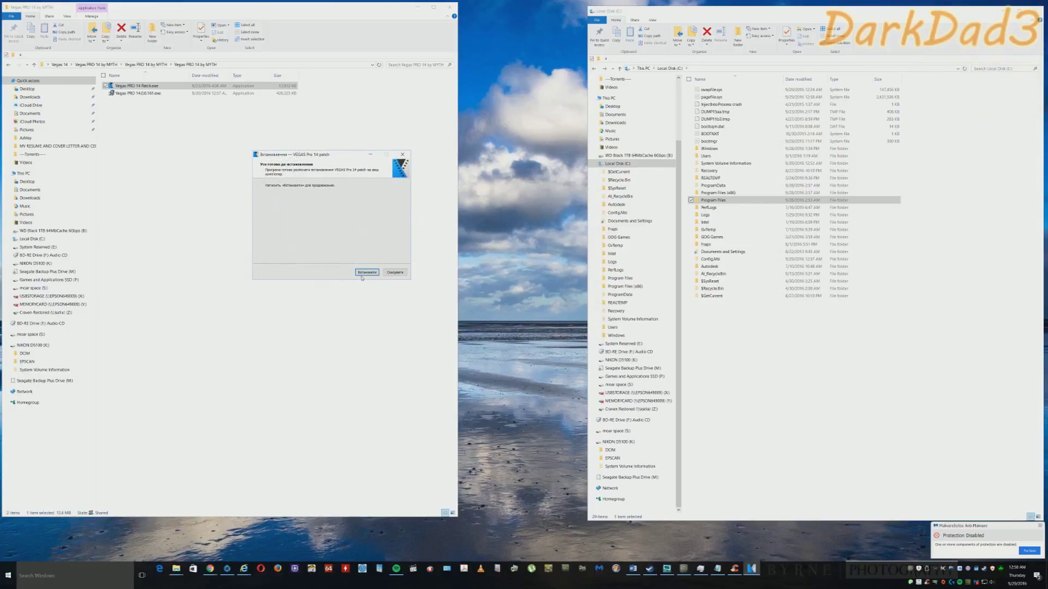
pyautogui.click(365, 274)
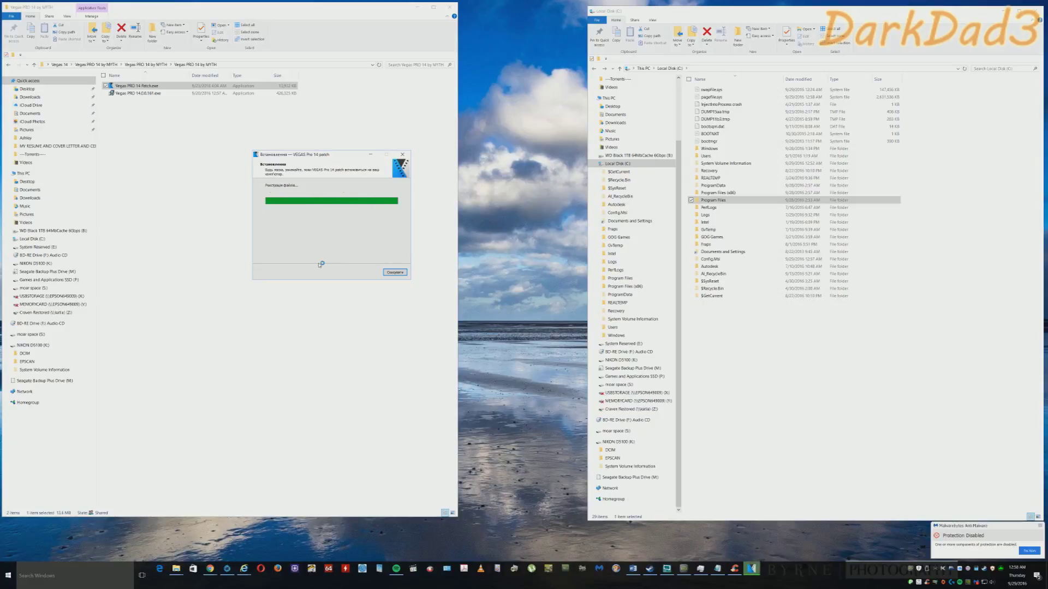
# - Try again to register the audio plug-in DLL reported in the patch installer's error dialog
pyautogui.moveTo(507, 246); pyautogui.dragTo(470, 212)
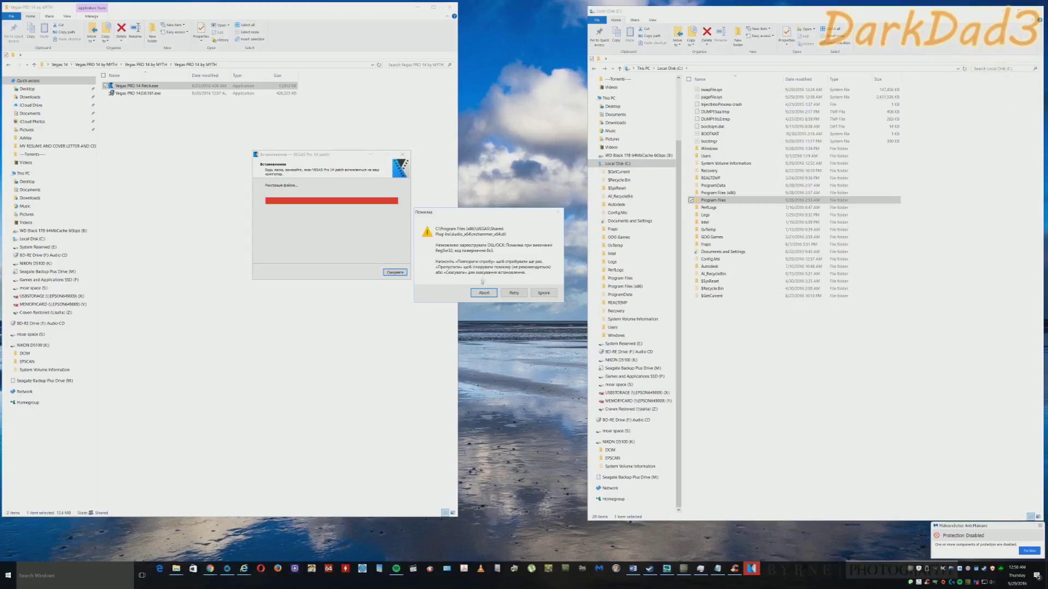
pyautogui.click(521, 299)
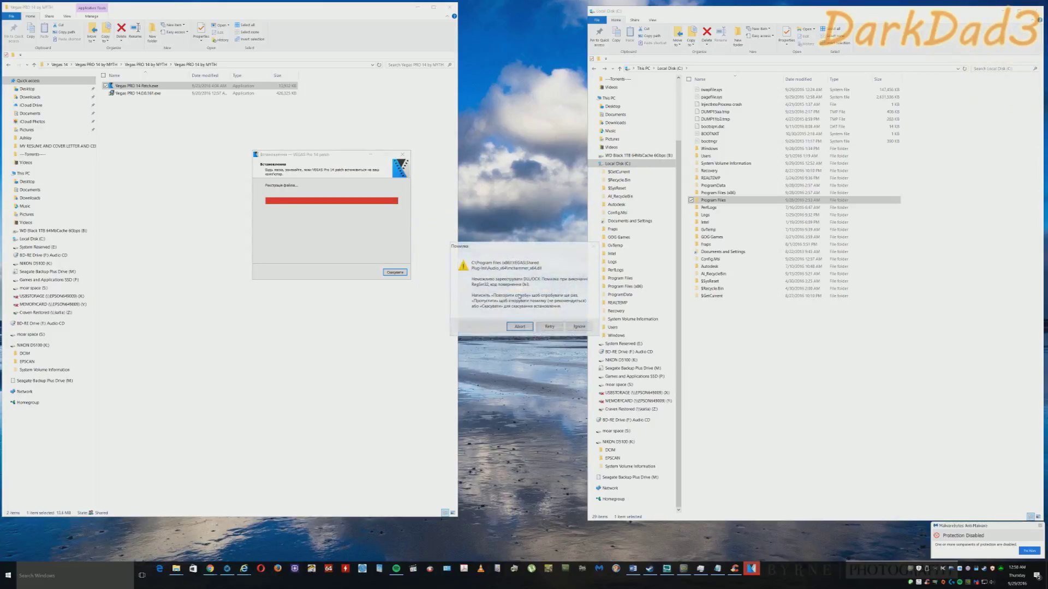
pyautogui.click(548, 326)
pyautogui.click(547, 327)
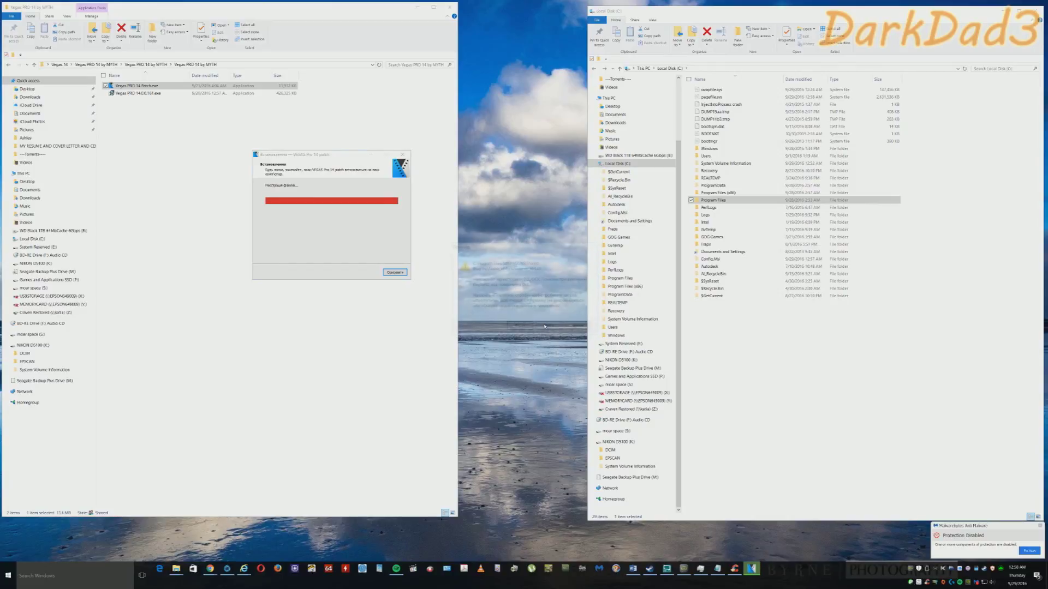
pyautogui.click(545, 326)
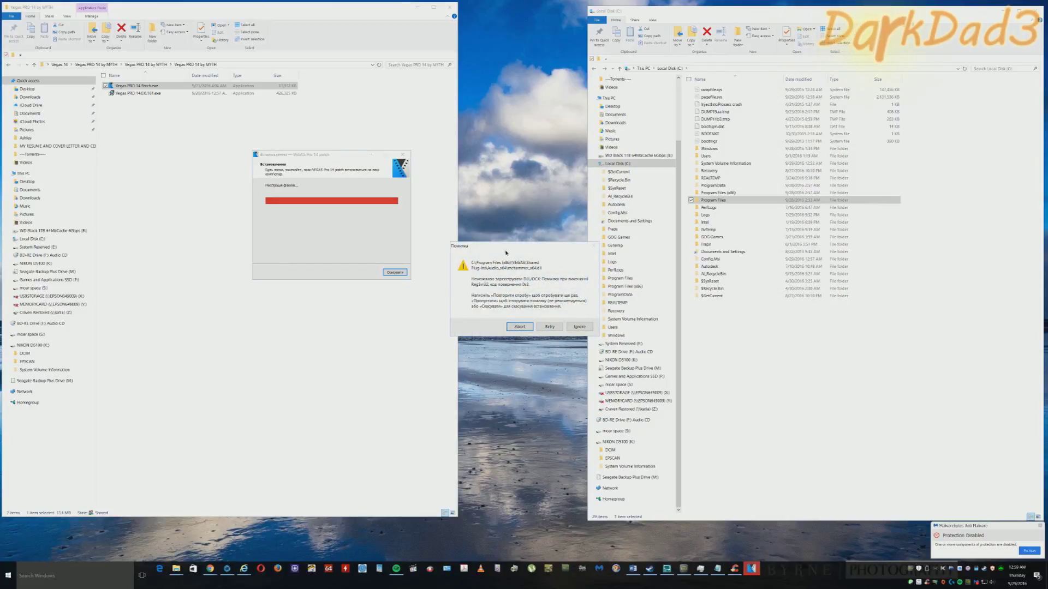
# - Ignore the DLL registration error and finish the VEGAS Pro 14 patch installer
pyautogui.moveTo(478, 247); pyautogui.dragTo(450, 210)
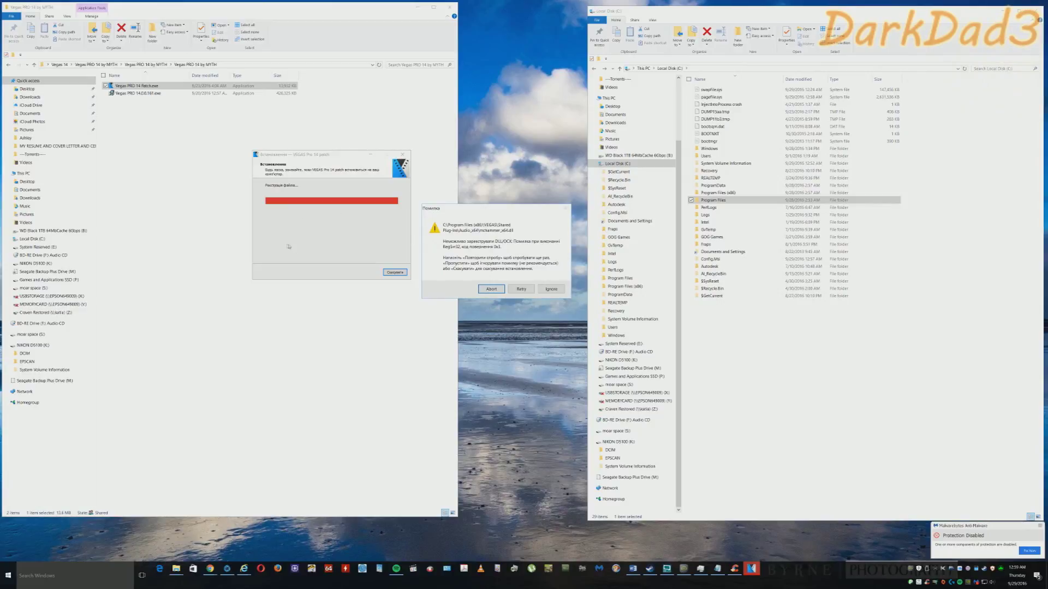
pyautogui.click(552, 289)
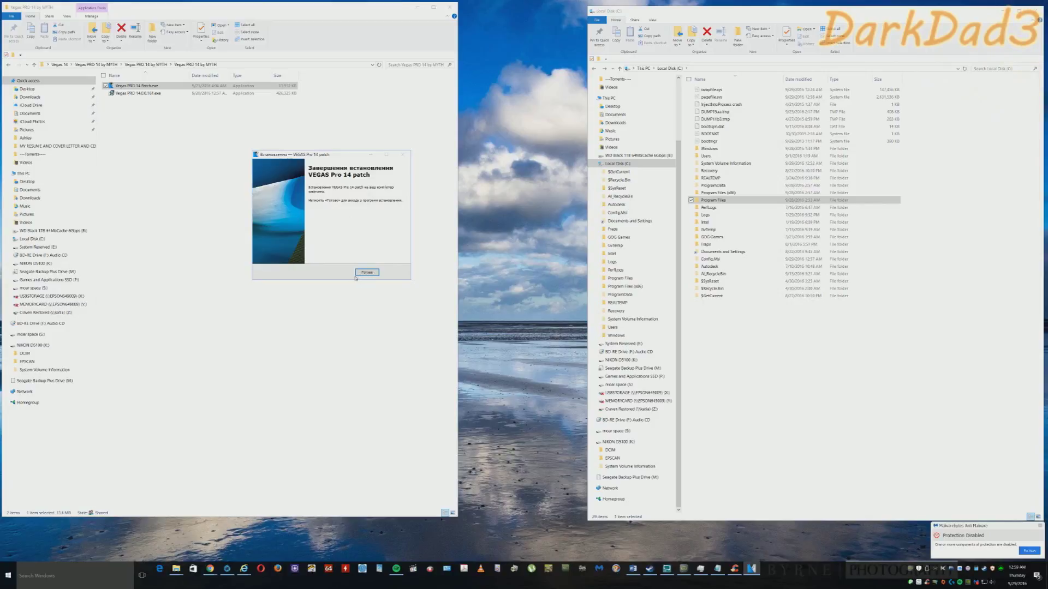
pyautogui.click(358, 273)
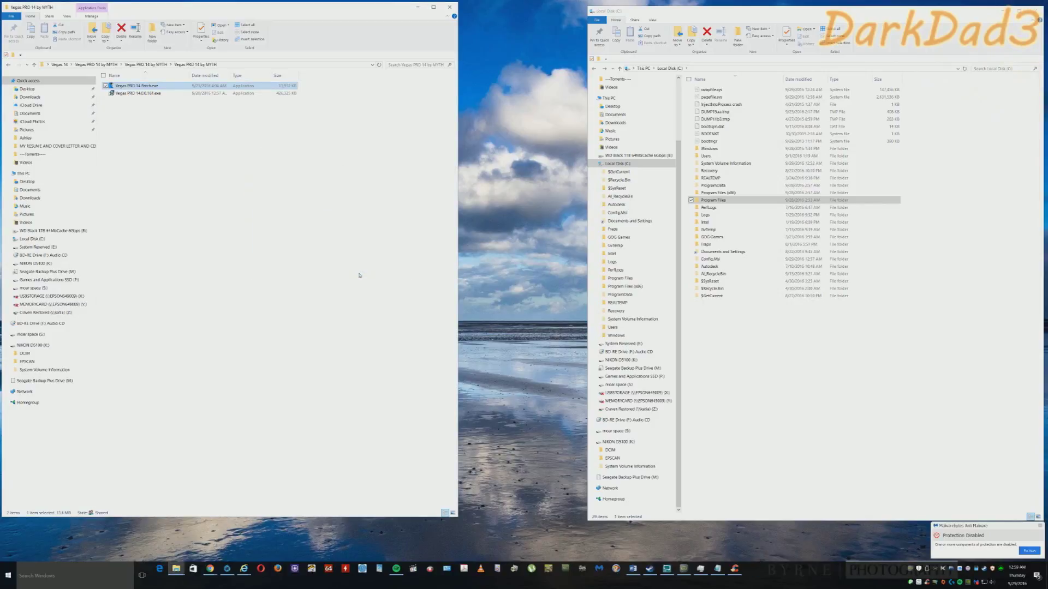
pyautogui.click(359, 275)
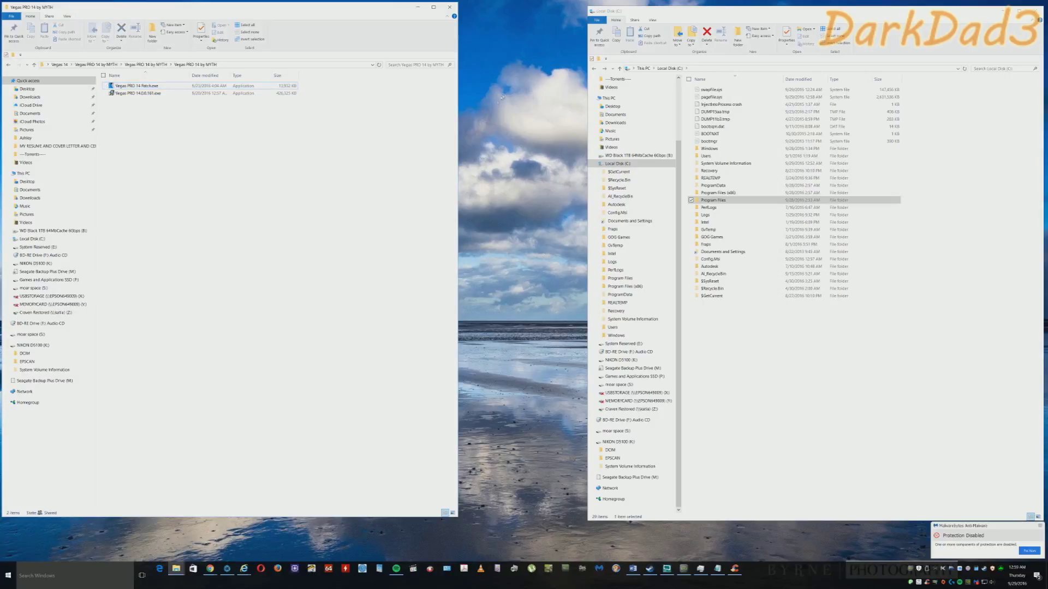
# - Open the VEGAS Pro 14.0 installation folder inside the VEGAS folder under Program Files on drive C
pyautogui.moveTo(688, 13); pyautogui.dragTo(626, 11)
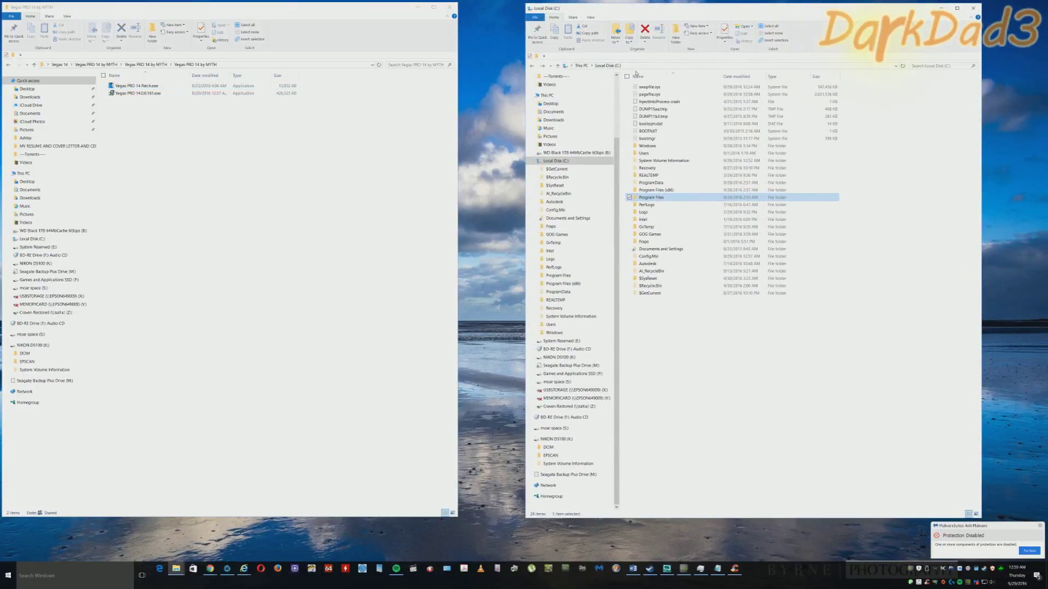
pyautogui.doubleClick(650, 197)
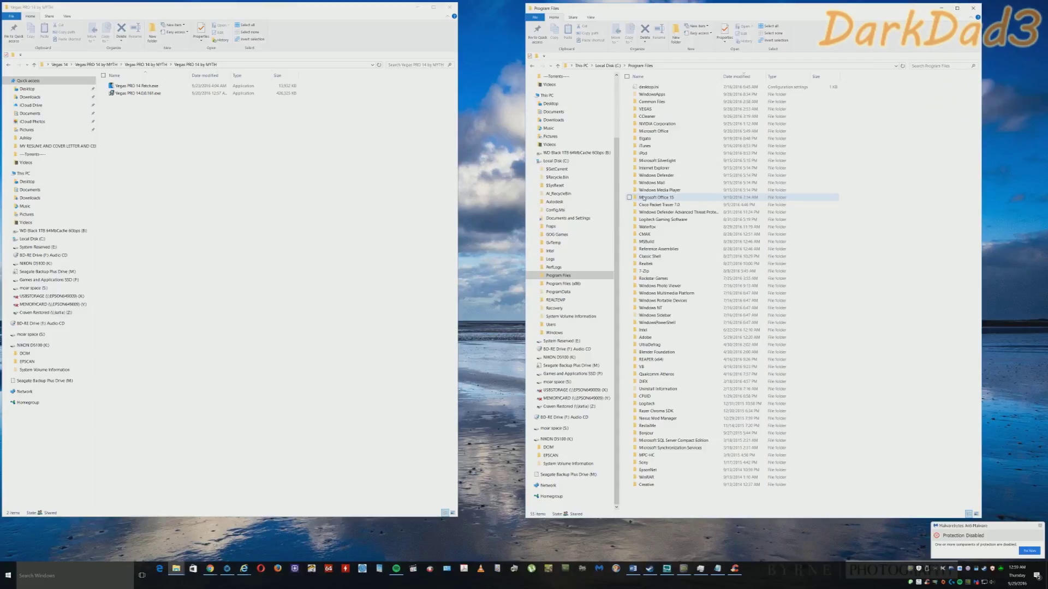
pyautogui.doubleClick(662, 108)
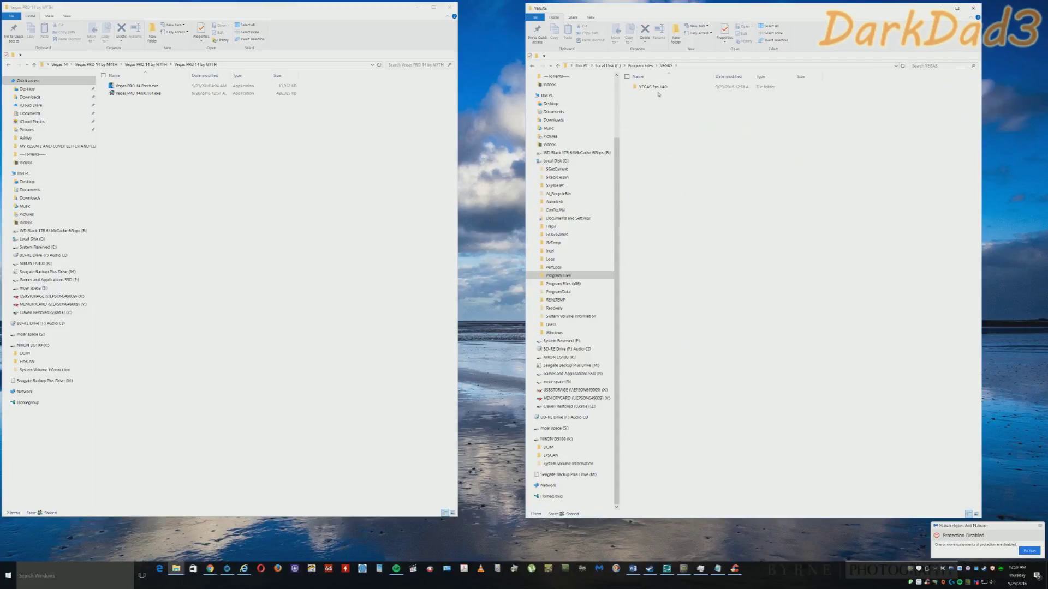
pyautogui.doubleClick(653, 87)
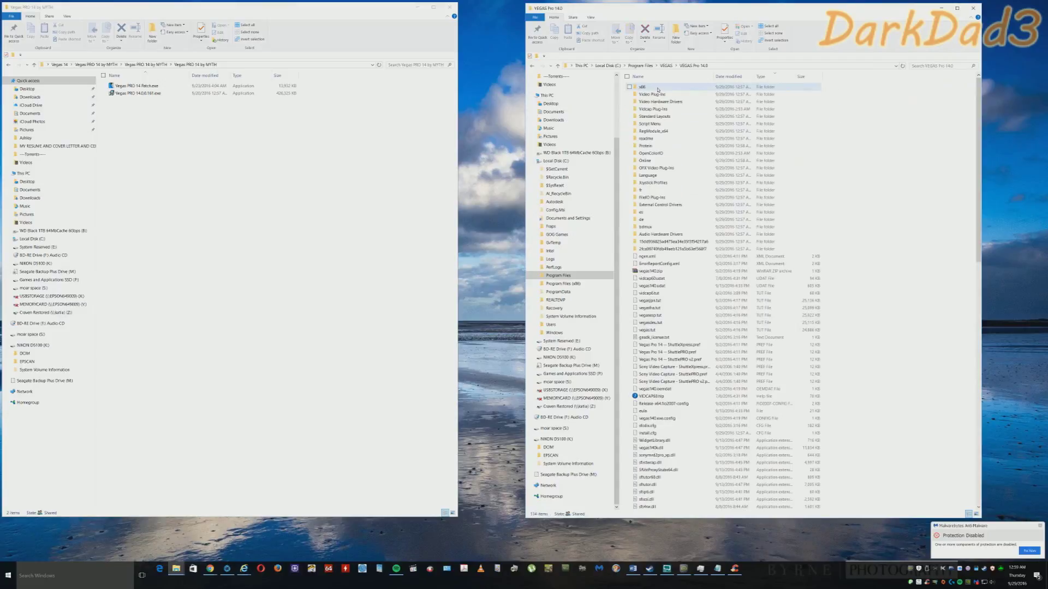
# - Launch VEGAS Pro 14.0 from vegas140.exe in the installation folder
pyautogui.scroll(-20, 687, 411)
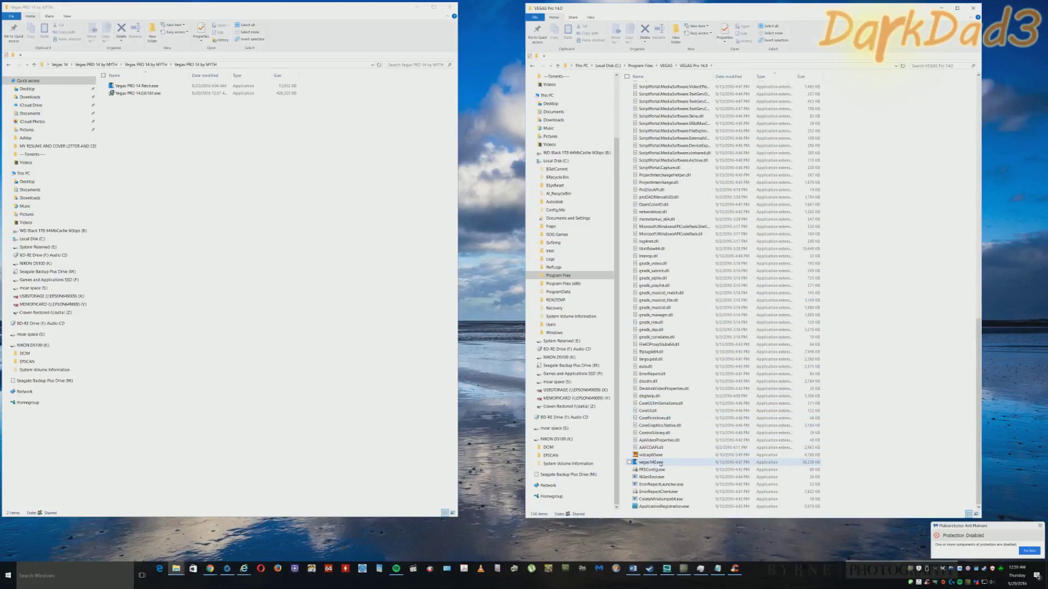
pyautogui.click(698, 463)
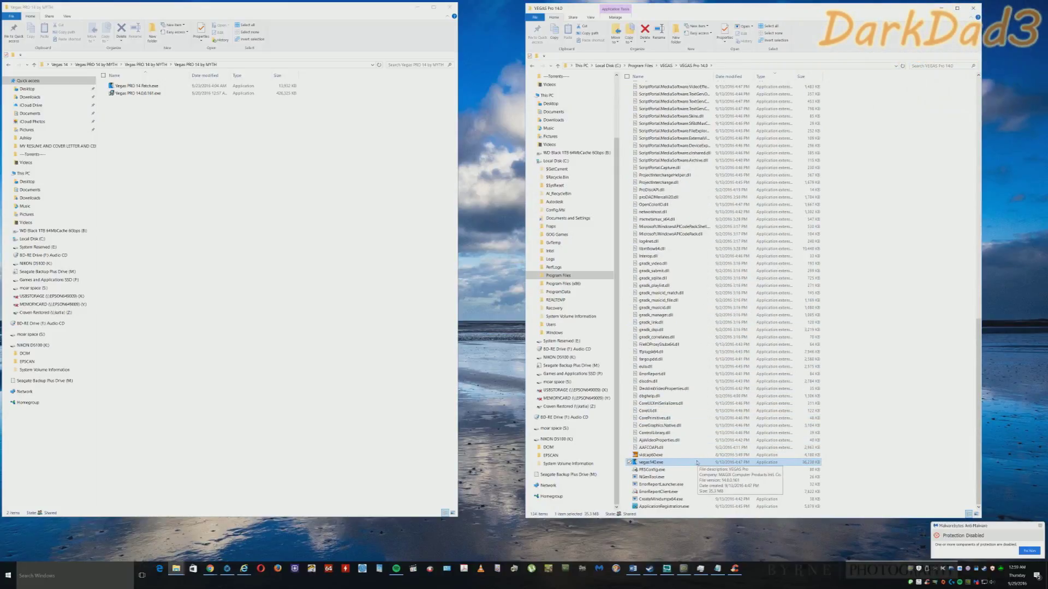
pyautogui.rightClick(655, 463)
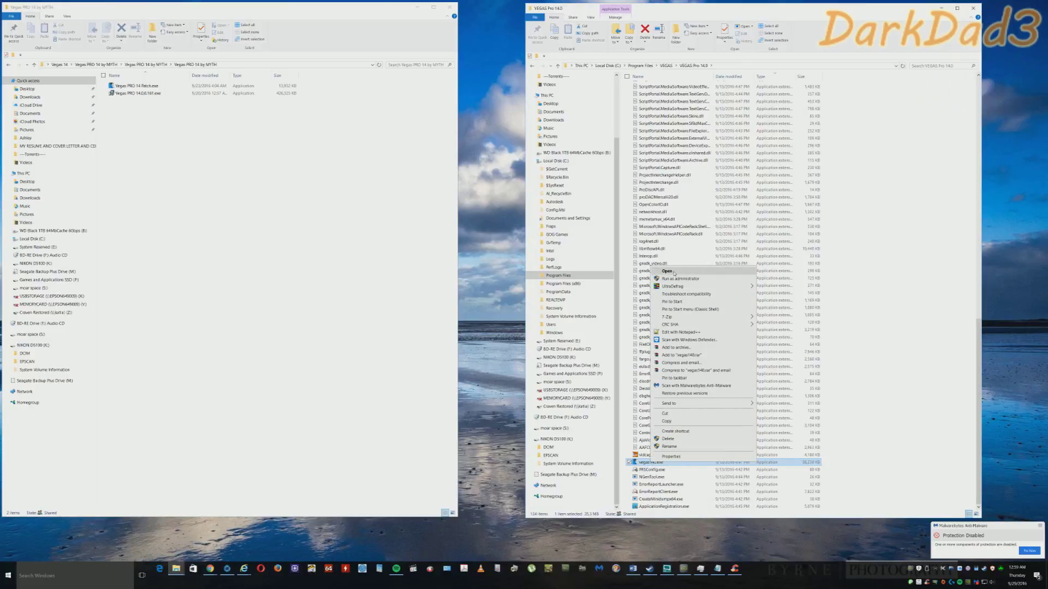
pyautogui.click(674, 272)
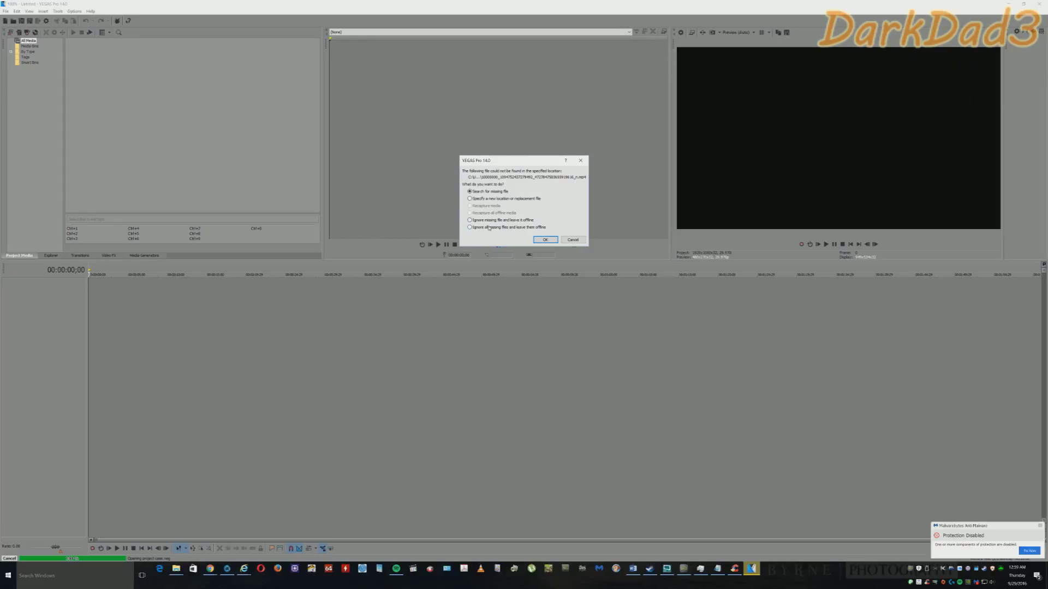
# - Leave the missing media files offline and start a new project with the default settings
pyautogui.click(545, 240)
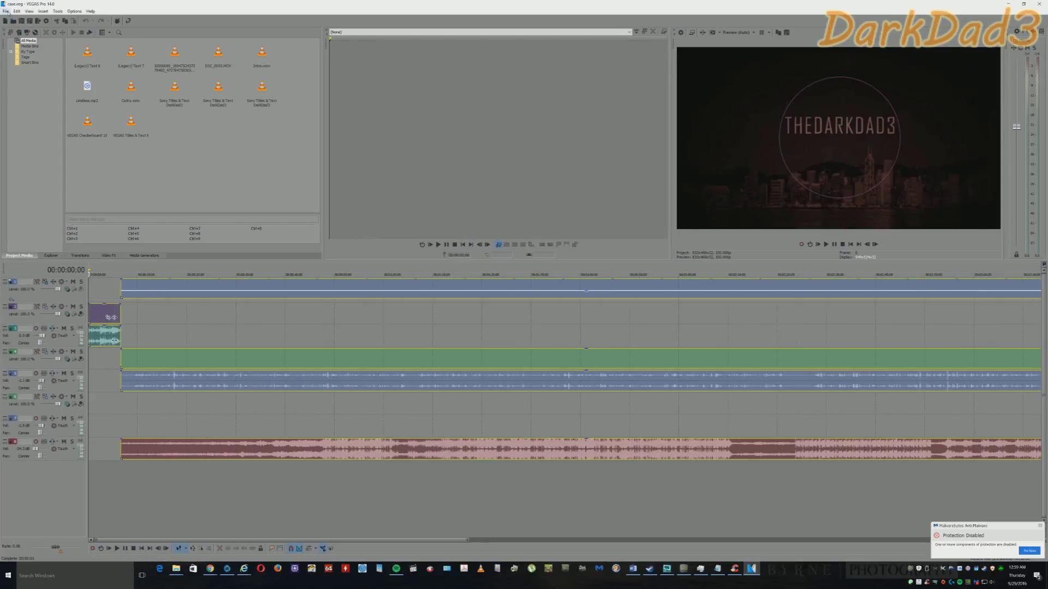
pyautogui.click(6, 11)
pyautogui.click(14, 20)
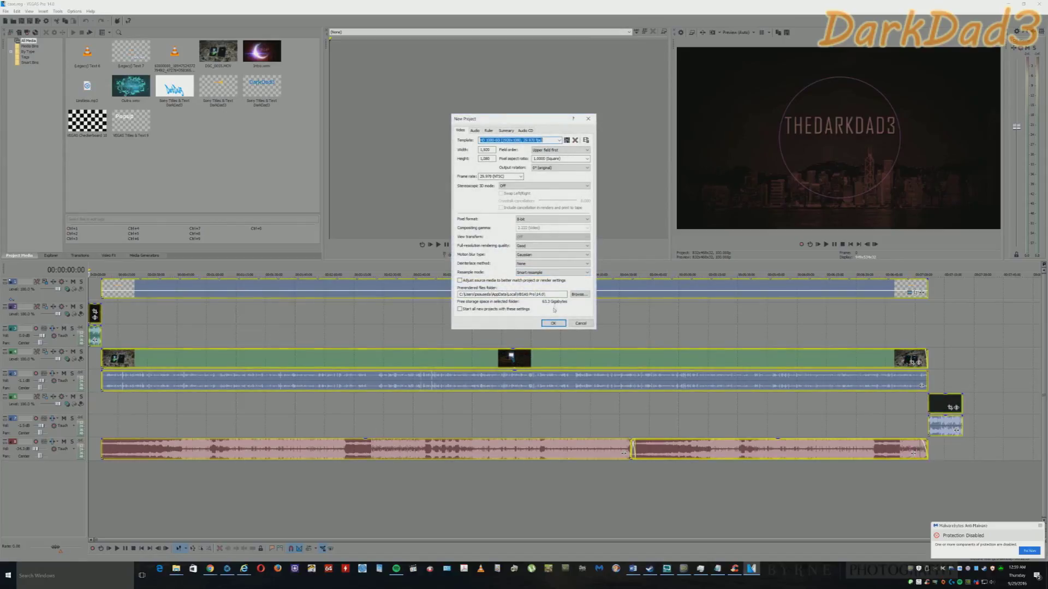
pyautogui.click(553, 322)
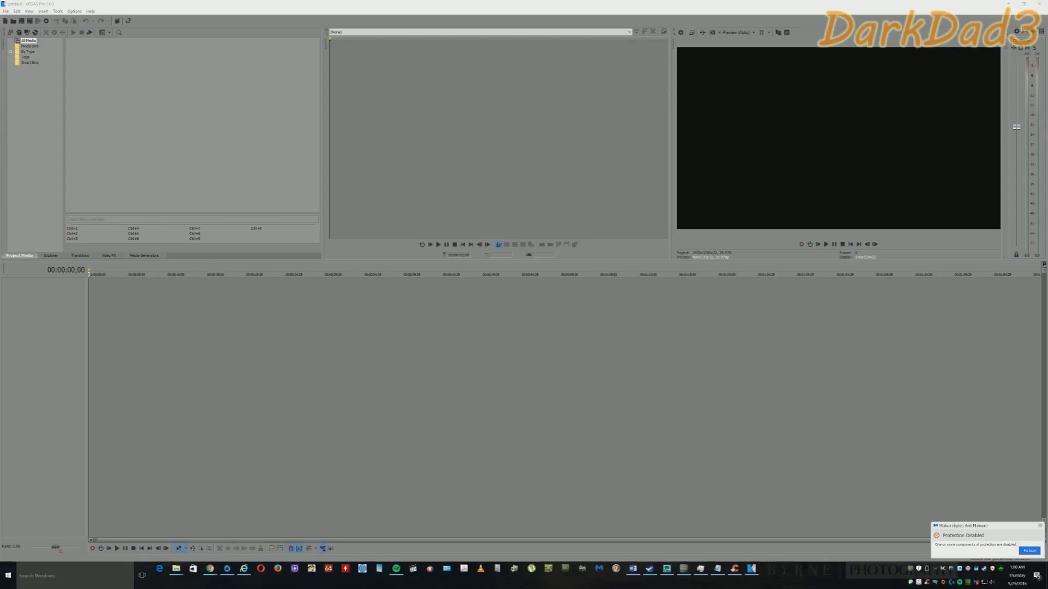
# - Add the WMV video to the timeline with matching project video settings, and delete its events from the tracks
pyautogui.press('super+e')
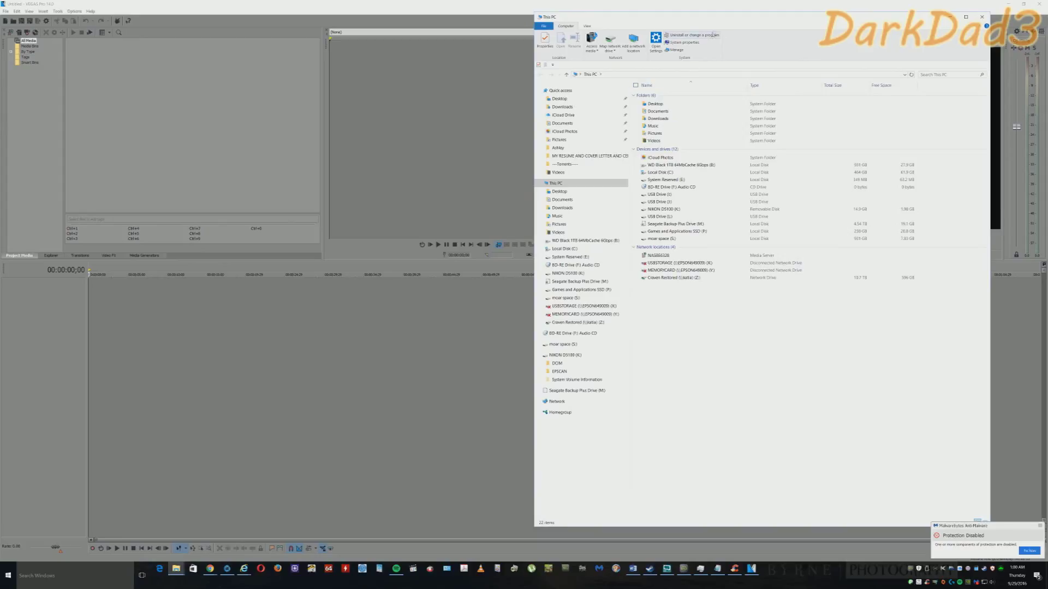
pyautogui.press('super+Down')
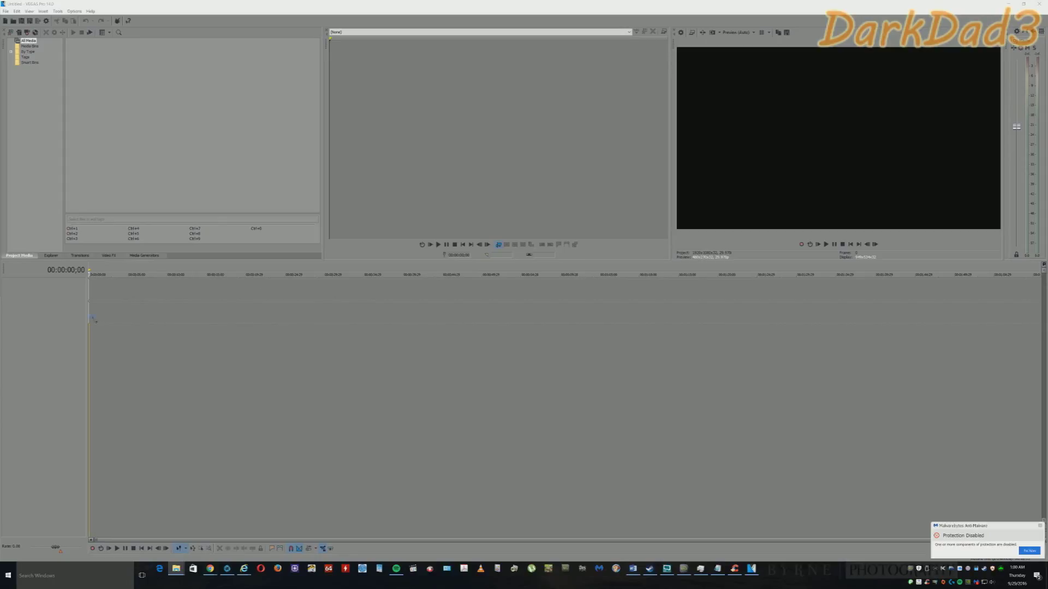
pyautogui.click(524, 227)
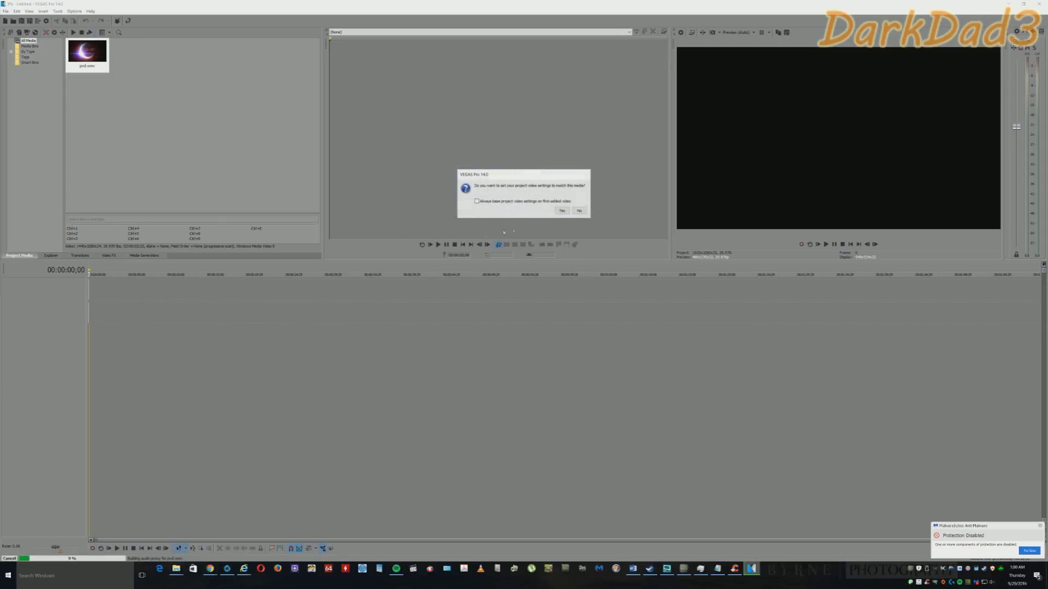
pyautogui.click(559, 212)
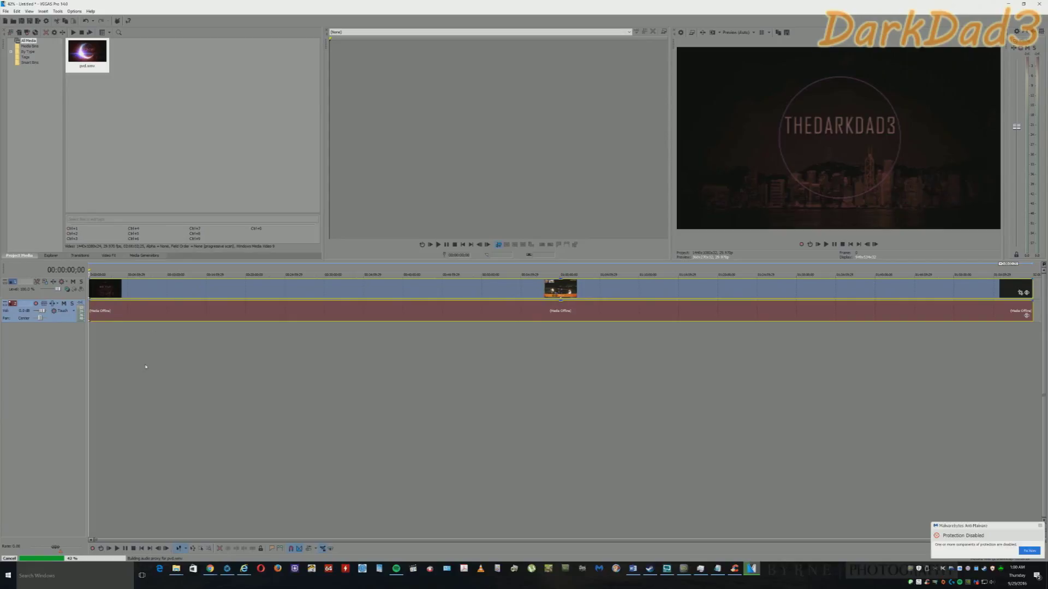
pyautogui.press('Delete')
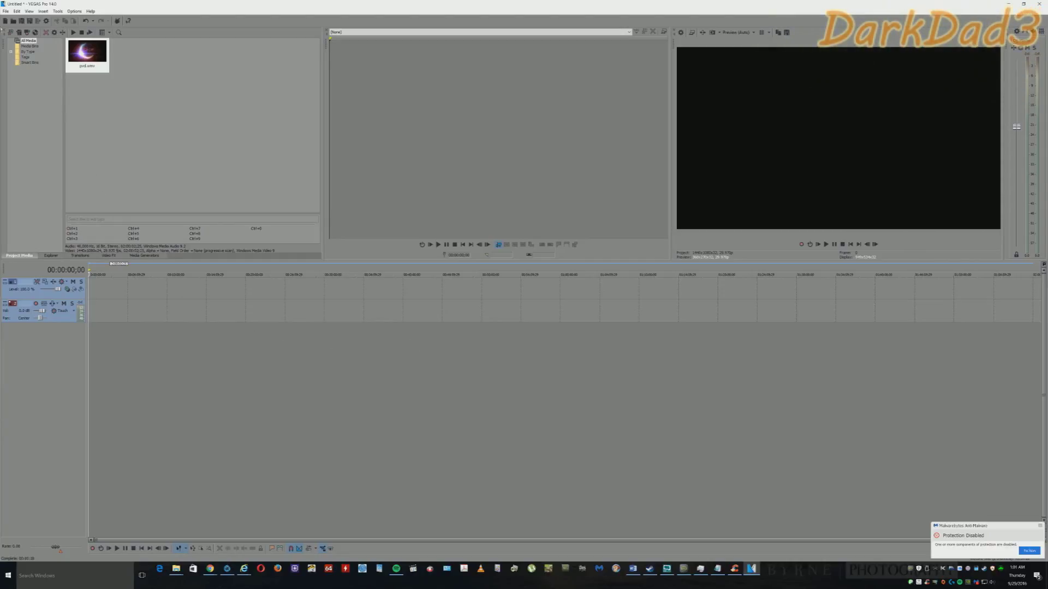
# - Inspect the Render As output file and format options without rendering, and keep the unsaved project open
pyautogui.click(5, 11)
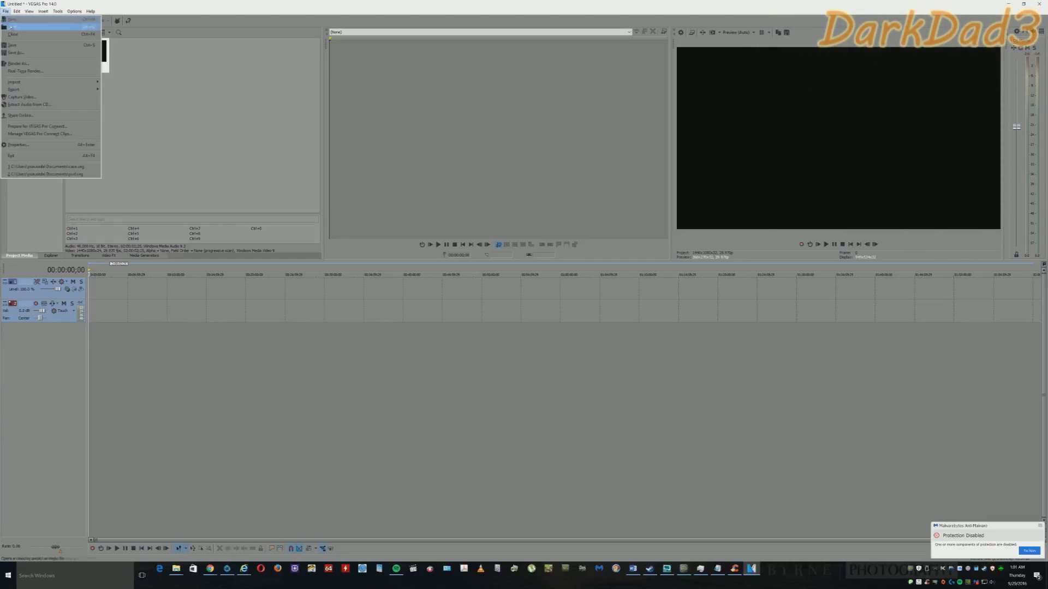
pyautogui.click(18, 63)
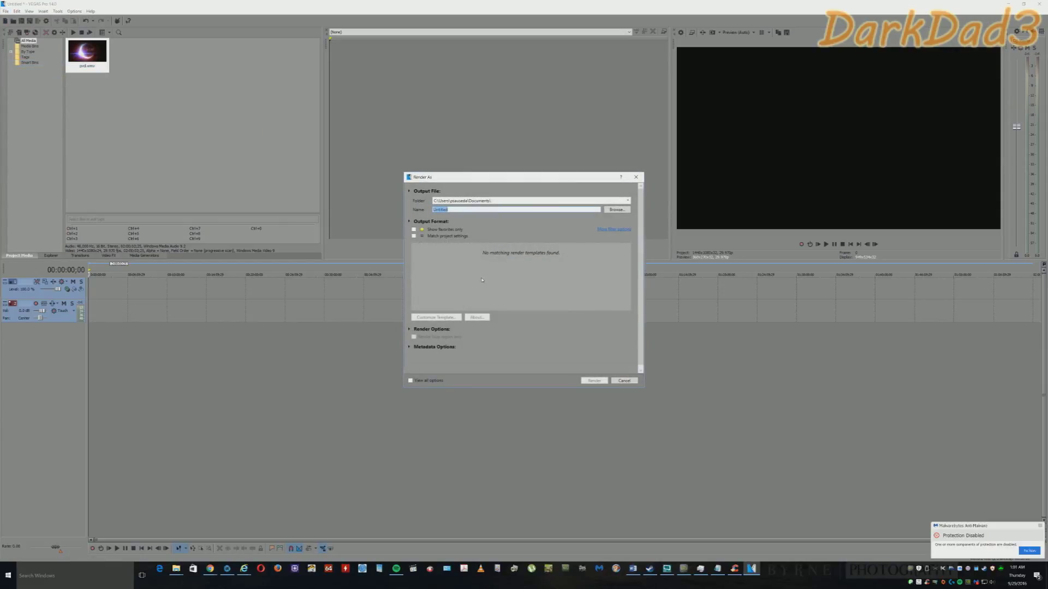
pyautogui.click(624, 380)
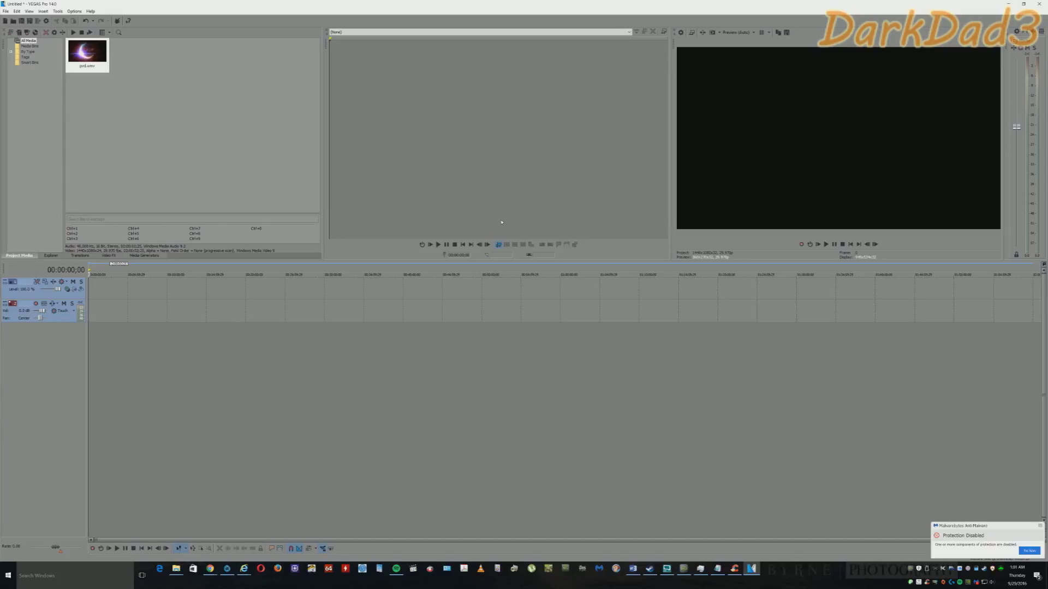
pyautogui.click(1040, 3)
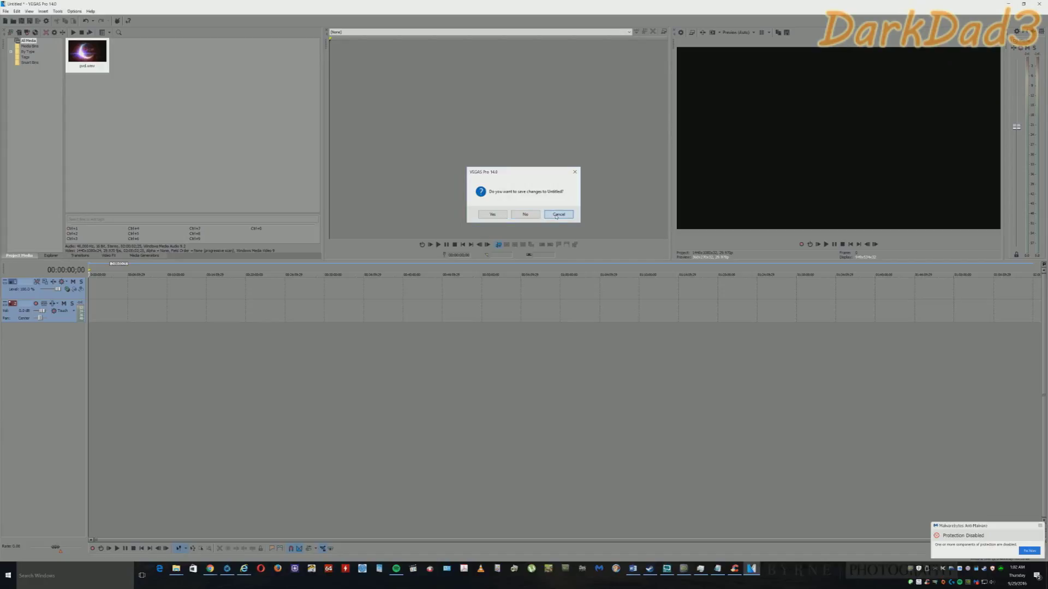
pyautogui.click(556, 216)
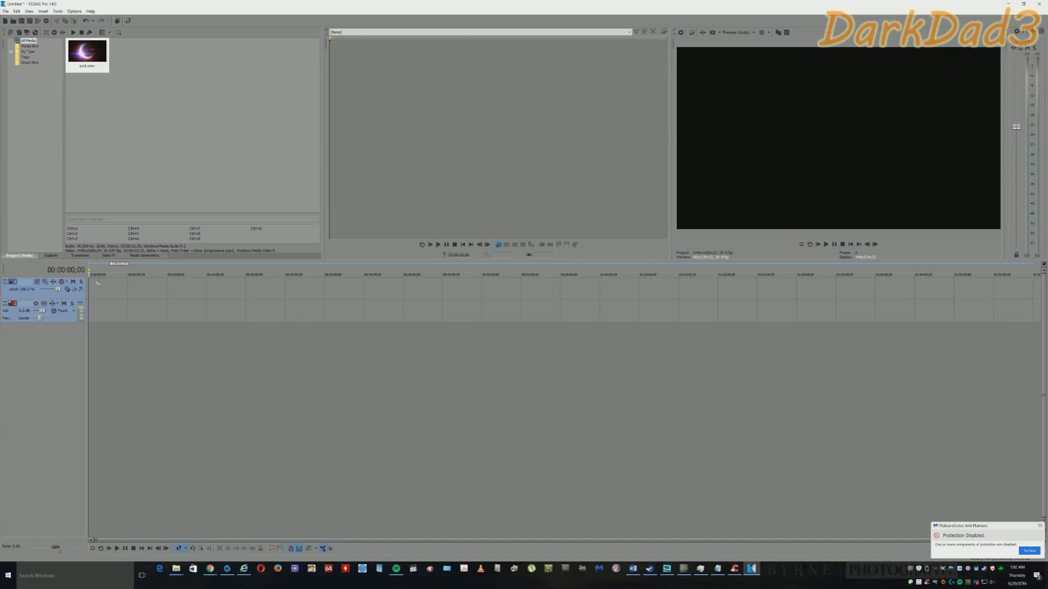
# - View the Checkerboard media generator presets and look up Vegas Pro 13.0 among the installed programs
pyautogui.click(142, 256)
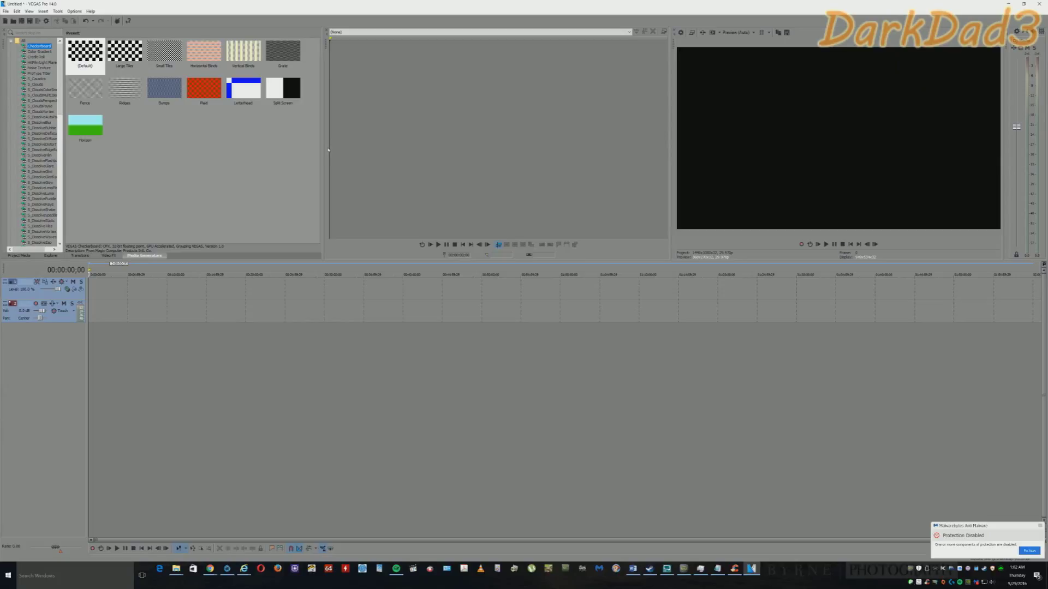
pyautogui.click(8, 576)
pyautogui.moveTo(40, 468)
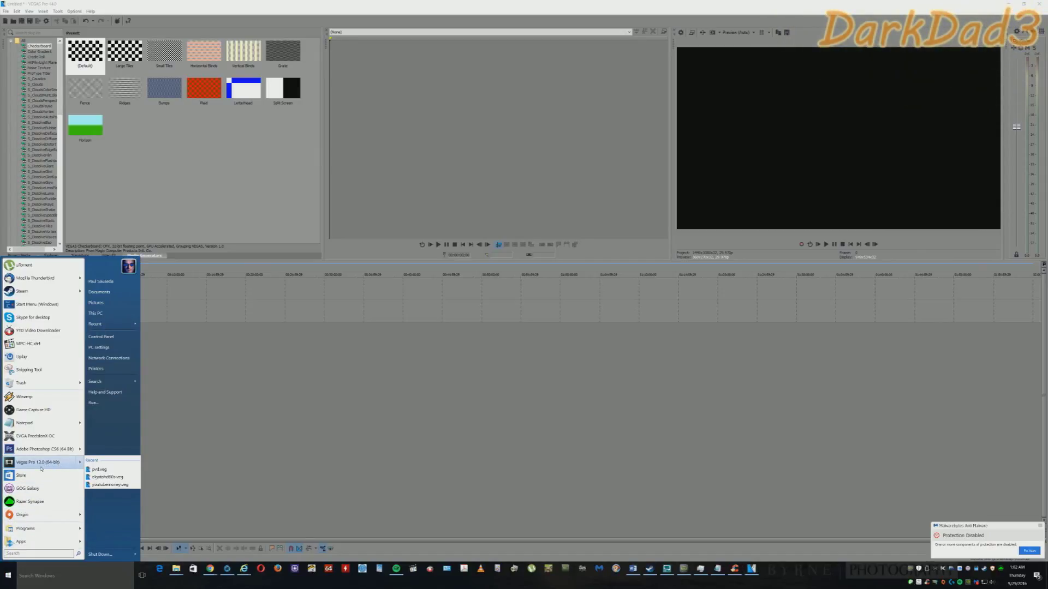
pyautogui.click(322, 446)
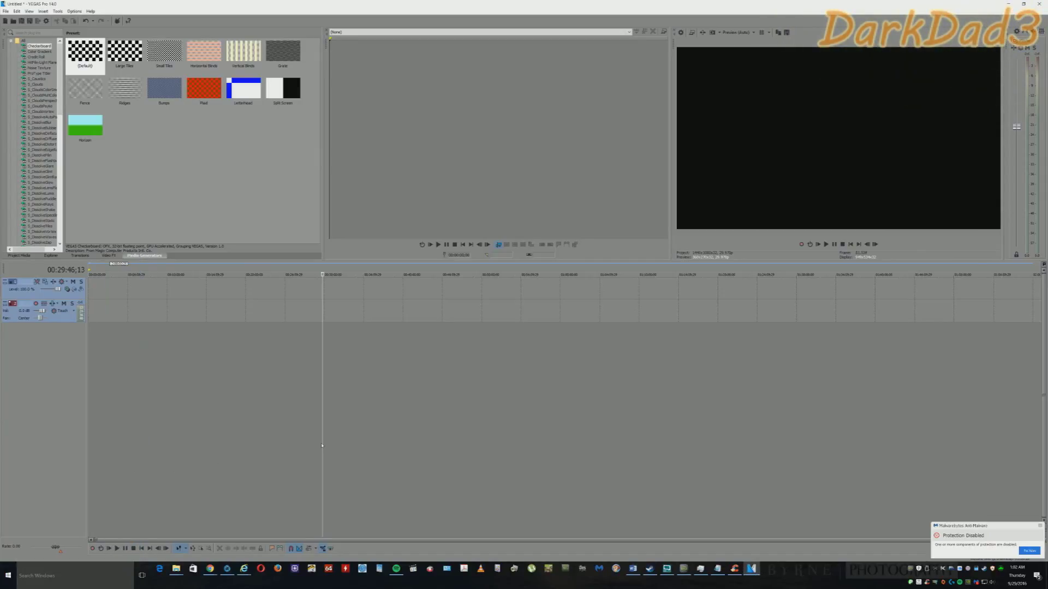